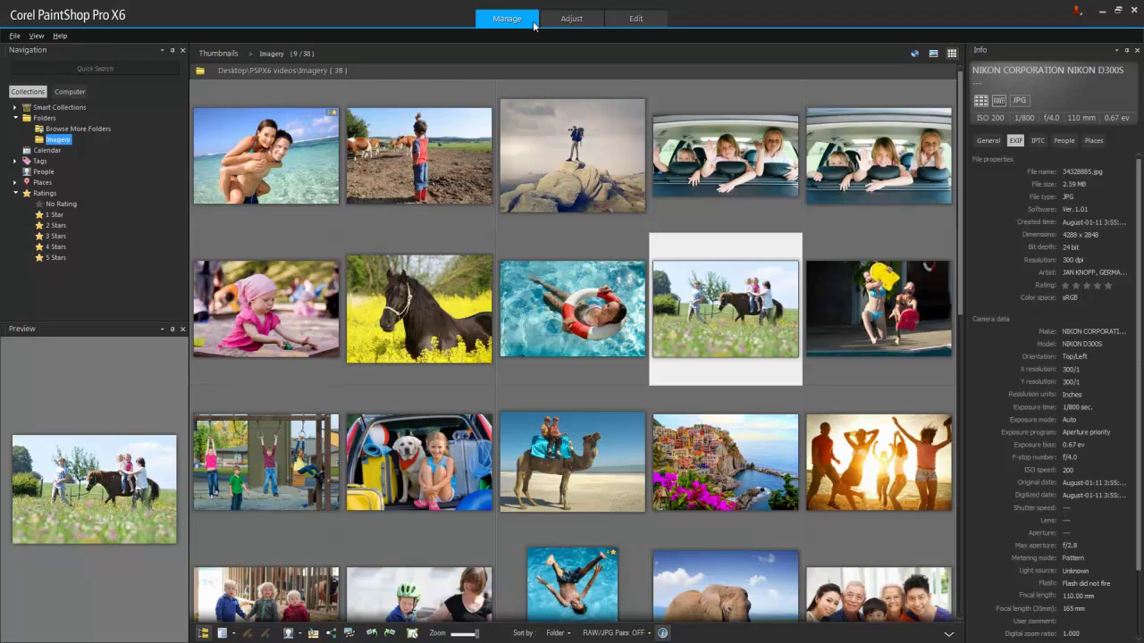
Step: Open the horse-riding photo 34328885.jpg in Adjust, then move it into the Edit workspace
click(590, 21)
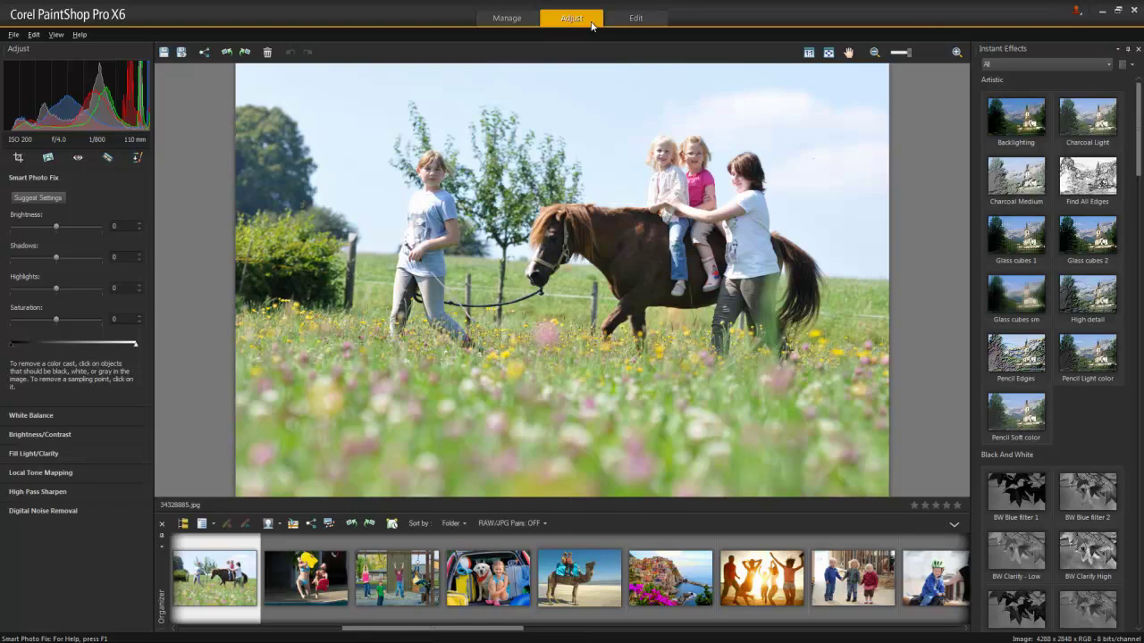
click(635, 18)
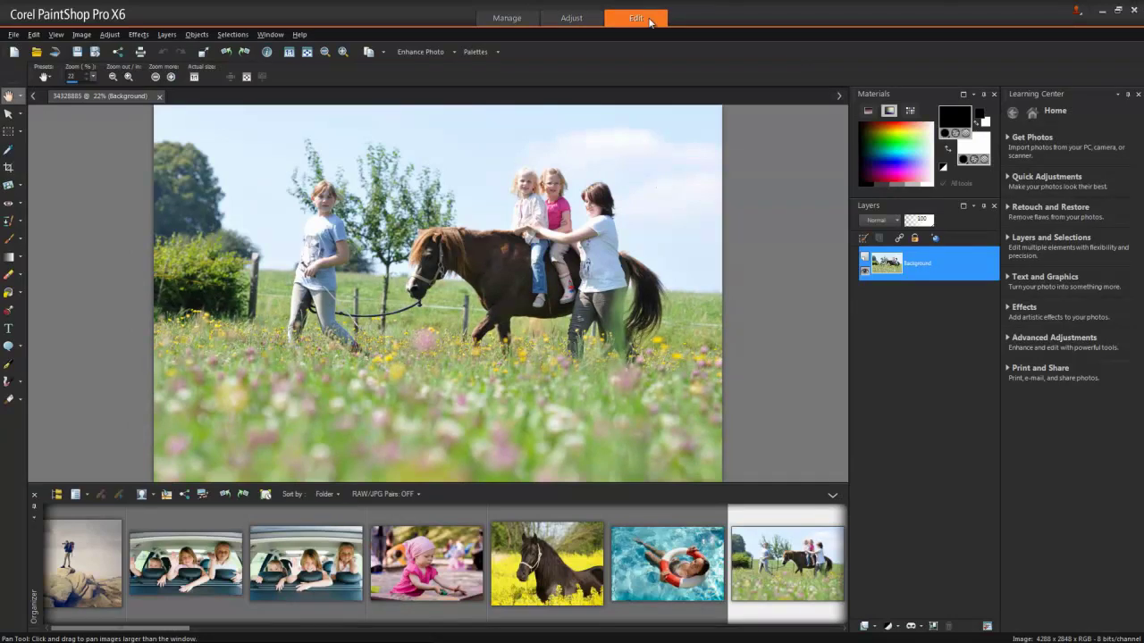
Step: Back in Manage, add the PSPX6 folder through Browse More Folders to see its Imagery photos
click(518, 20)
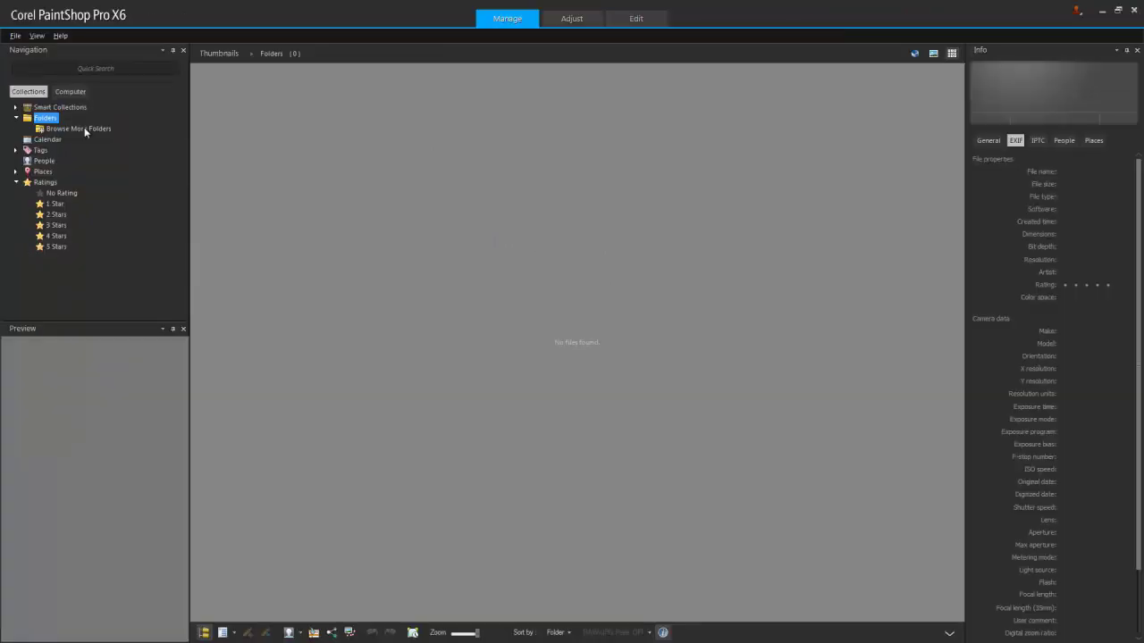
click(83, 129)
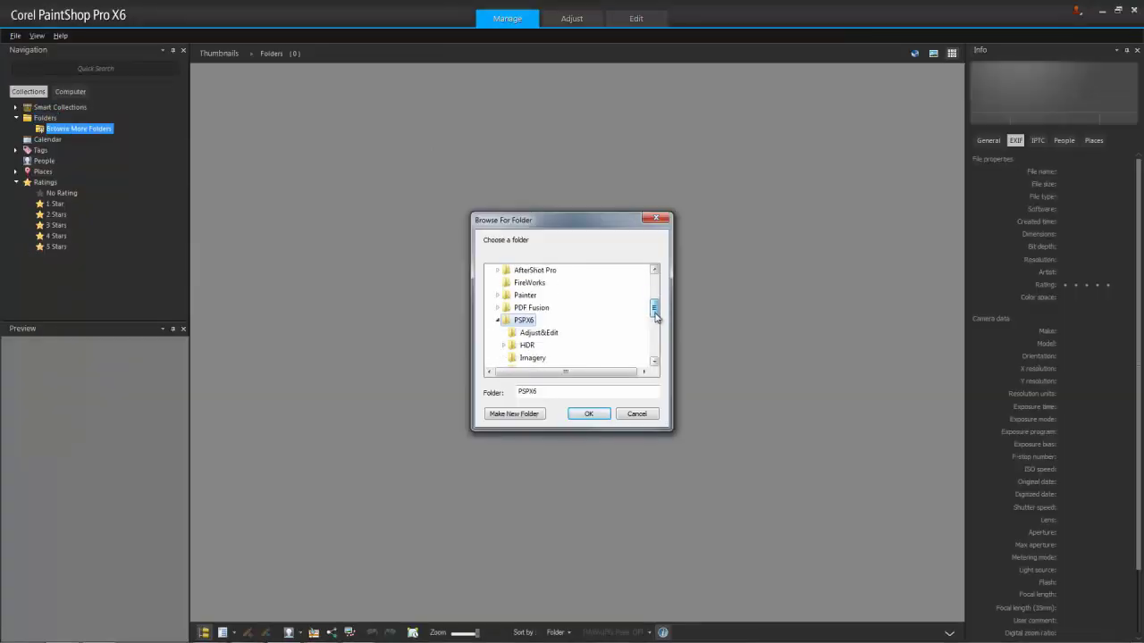
click(594, 414)
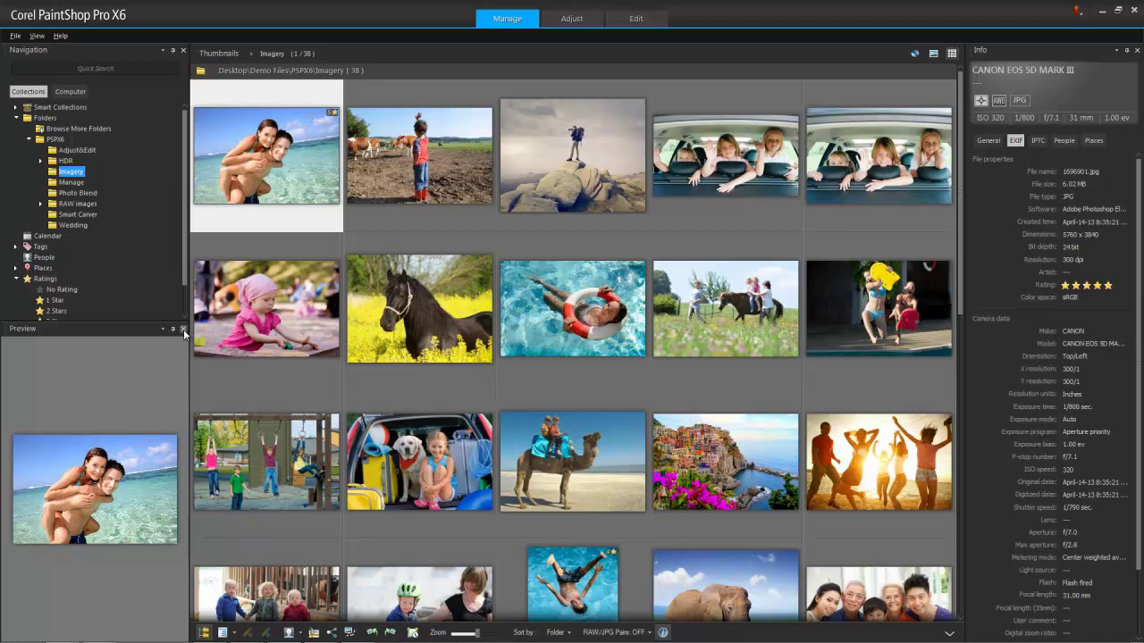
Step: Close the preview, select the family-in-car photo, and look at the Scan and Sort by options
click(184, 329)
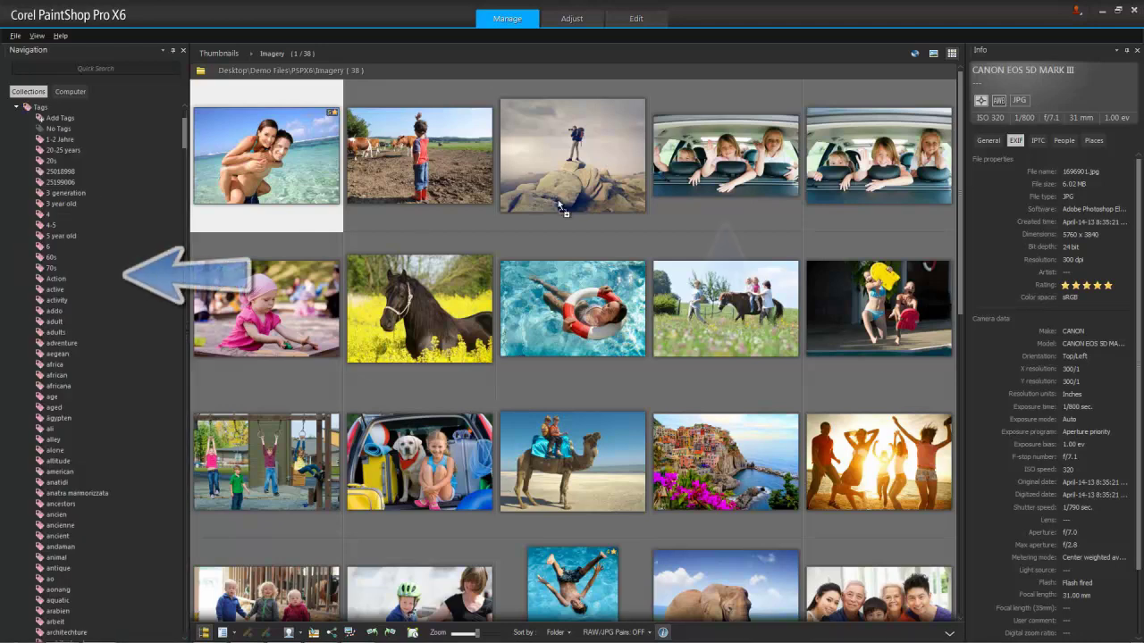
click(704, 166)
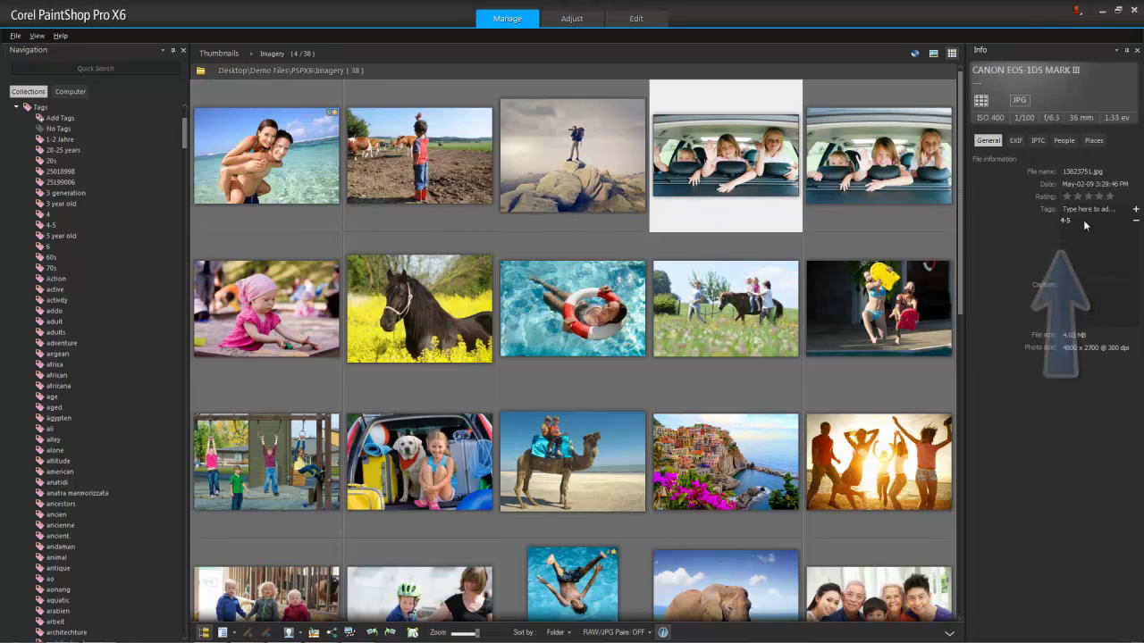
click(288, 632)
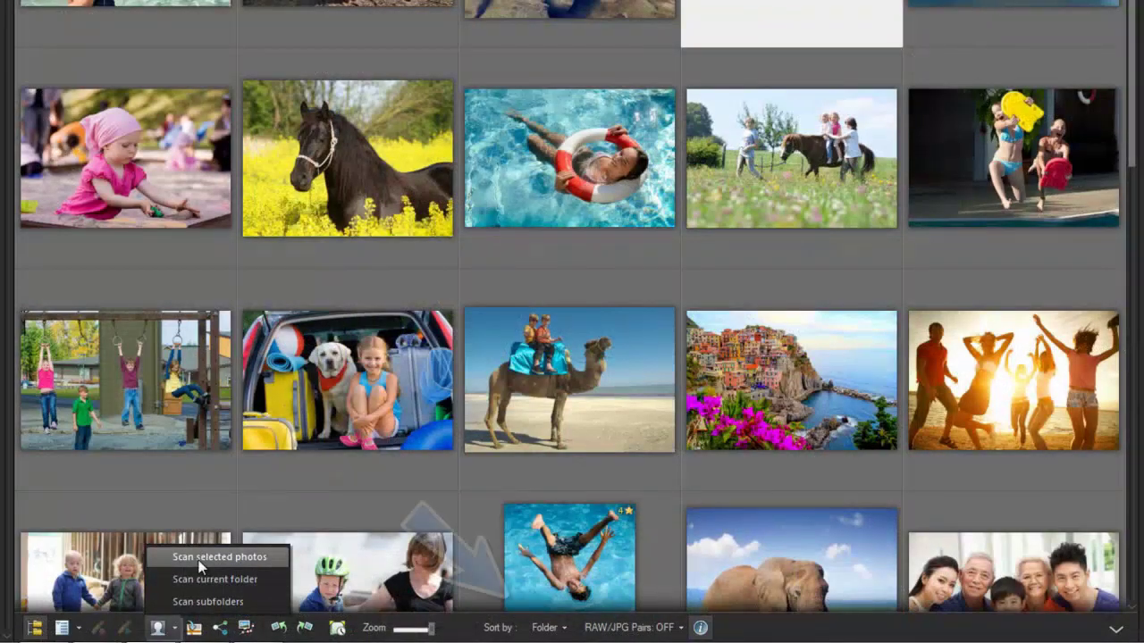
click(562, 628)
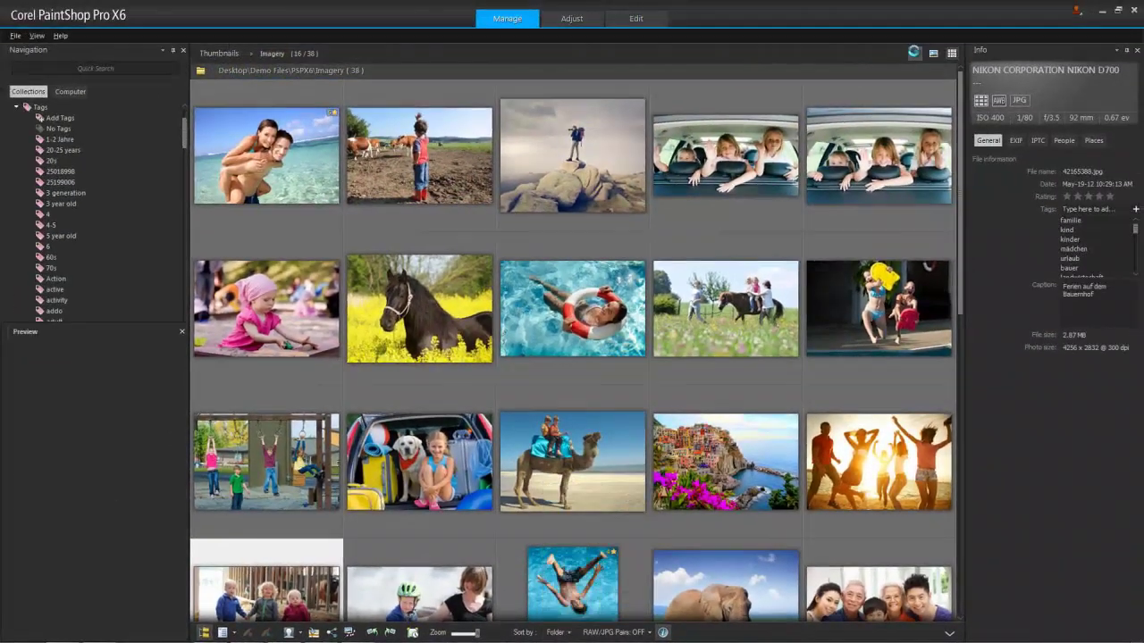
Step: In Map view, pin the selected photo to Austin and confirm
click(914, 52)
drag(222, 109, 546, 314)
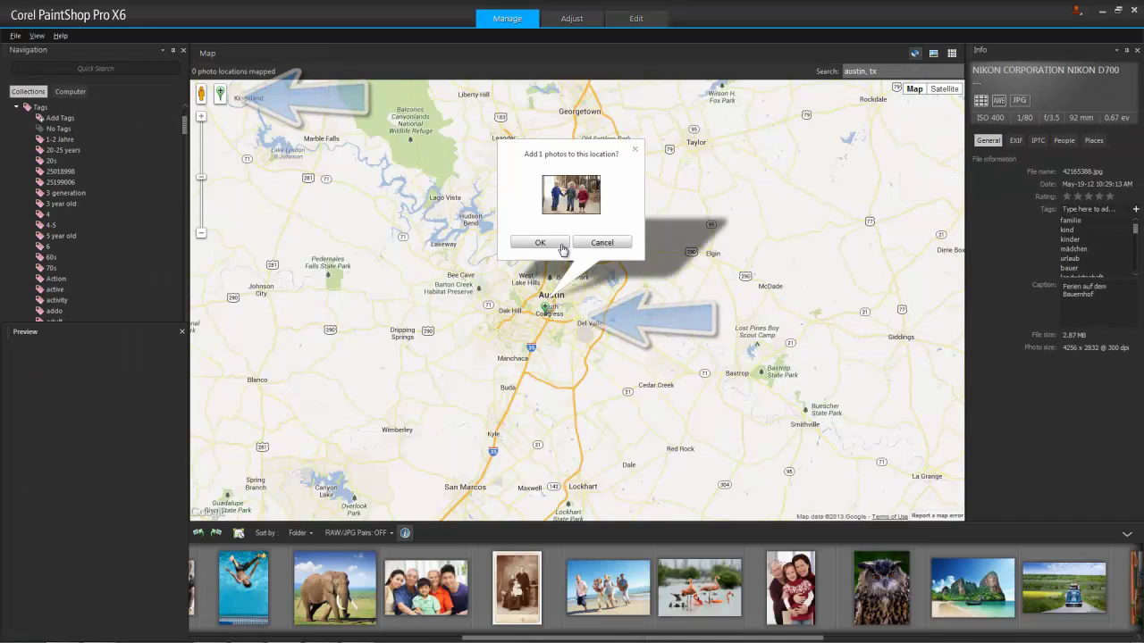
click(541, 242)
click(934, 54)
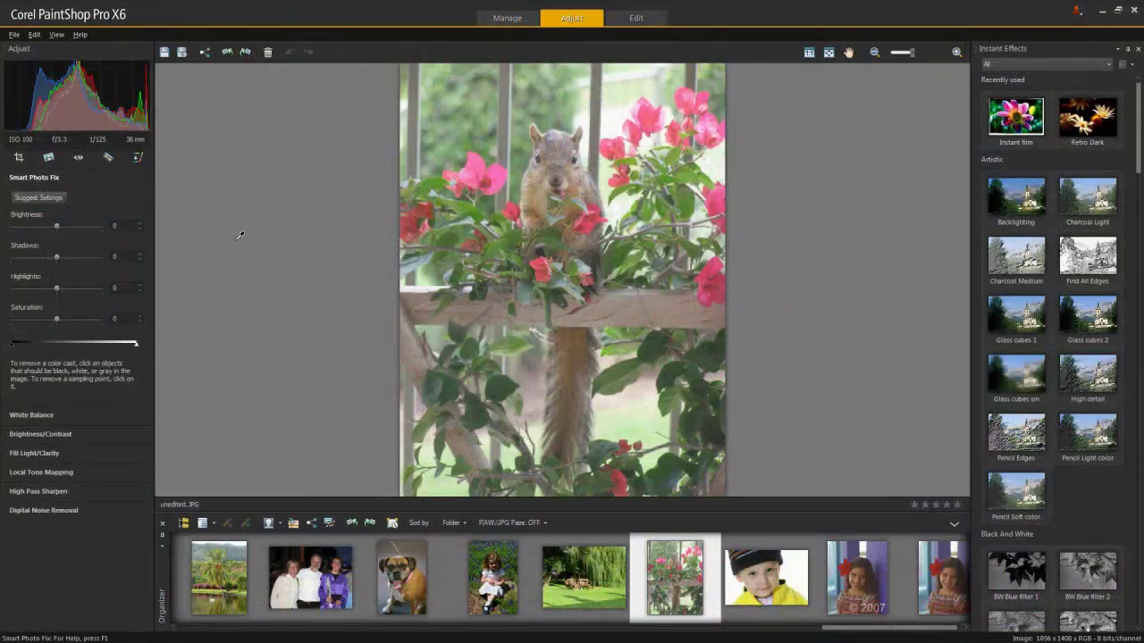
Step: Apply Suggest Settings to the squirrel photo and raise Clarity to 69
click(64, 197)
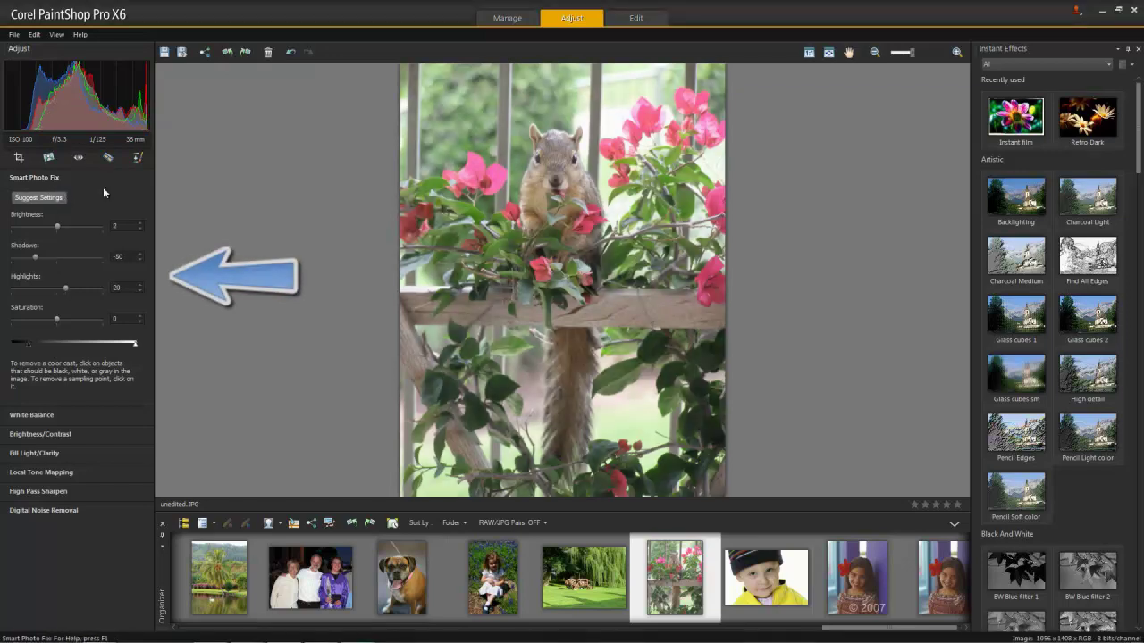
click(67, 453)
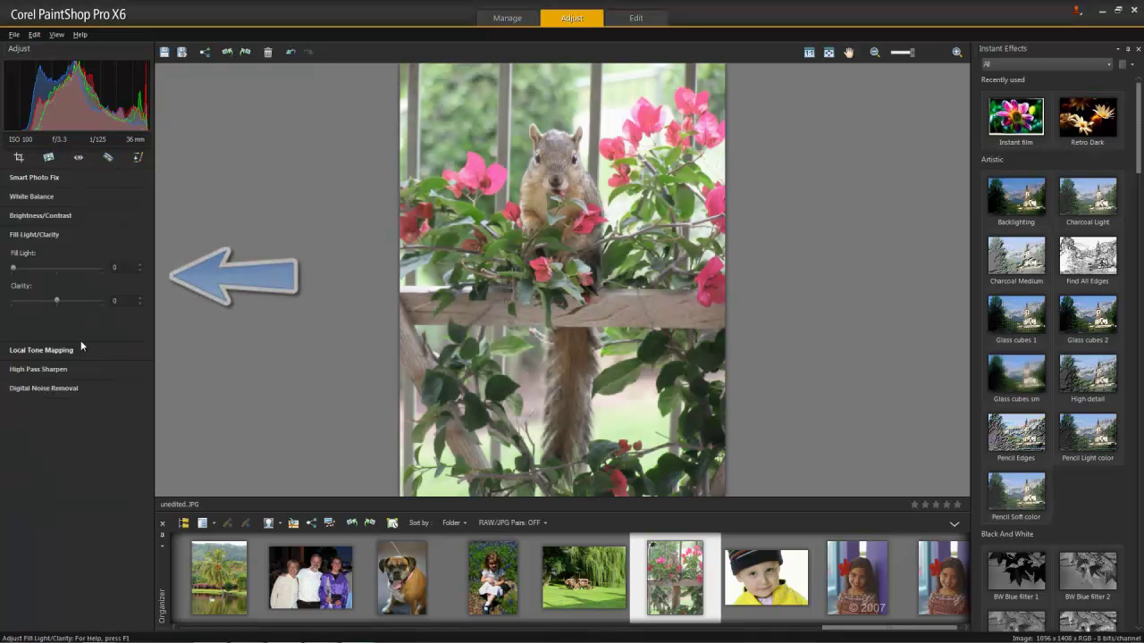
drag(55, 300, 79, 302)
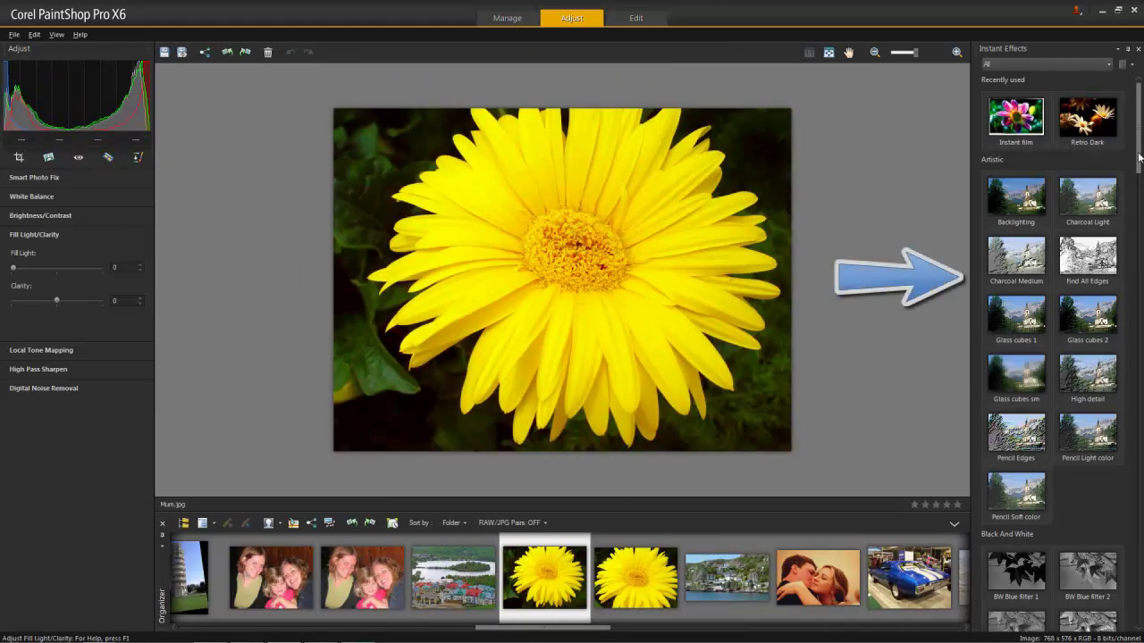
Step: Give the sunflower photo the Retro Dark and Instant film Instant Effects
drag(1139, 157, 1120, 494)
scroll(1121, 494, down, 3)
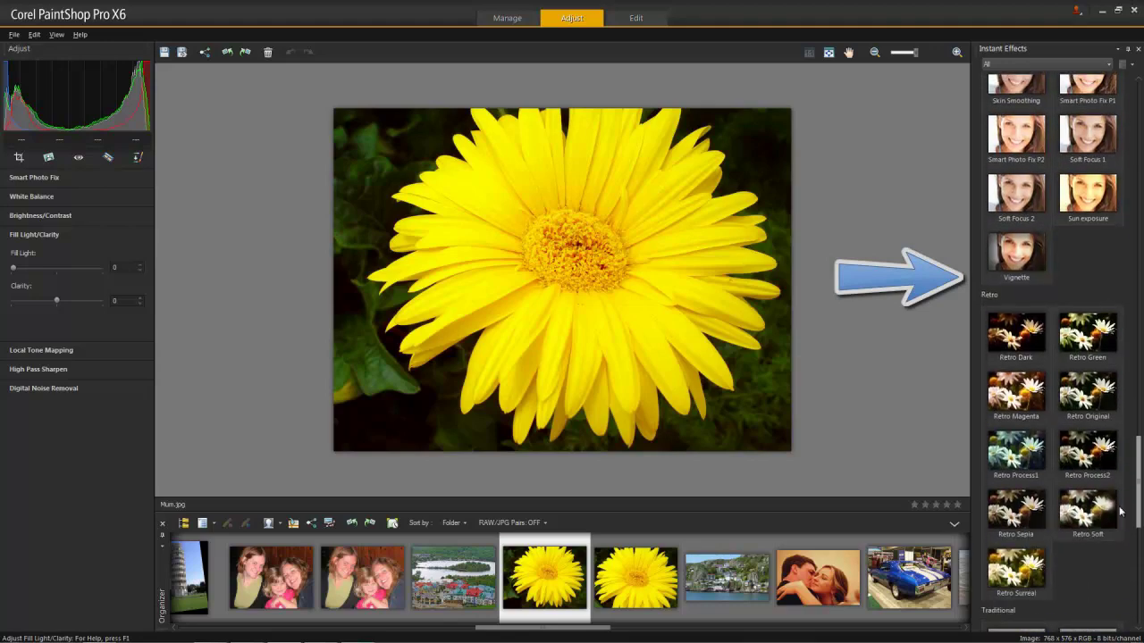
click(1015, 330)
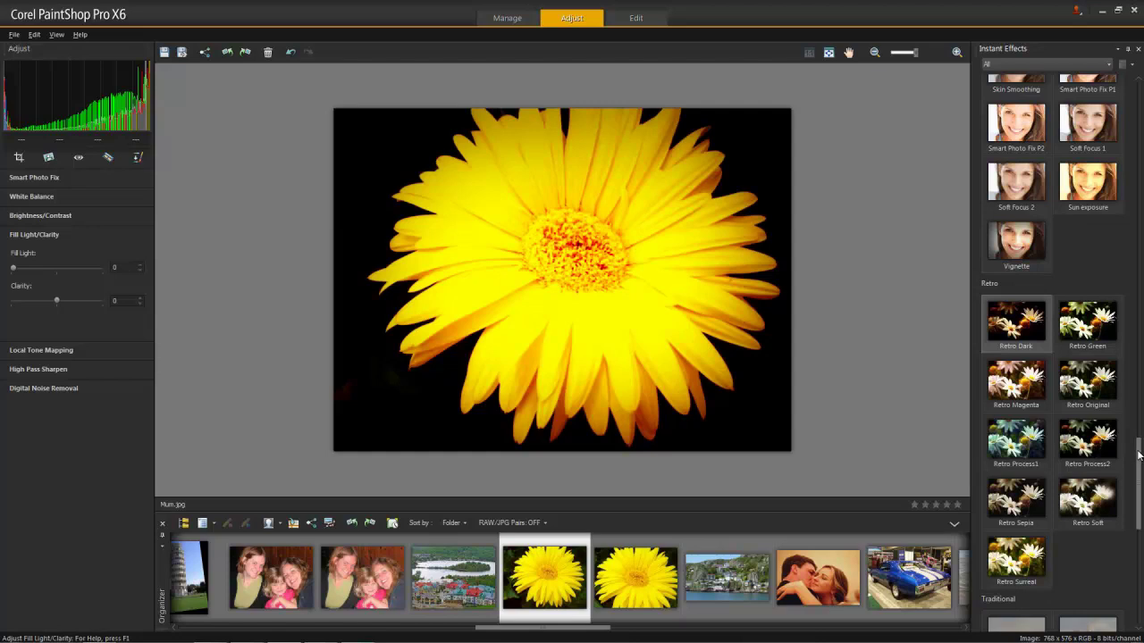
drag(1139, 456, 1137, 223)
click(1097, 399)
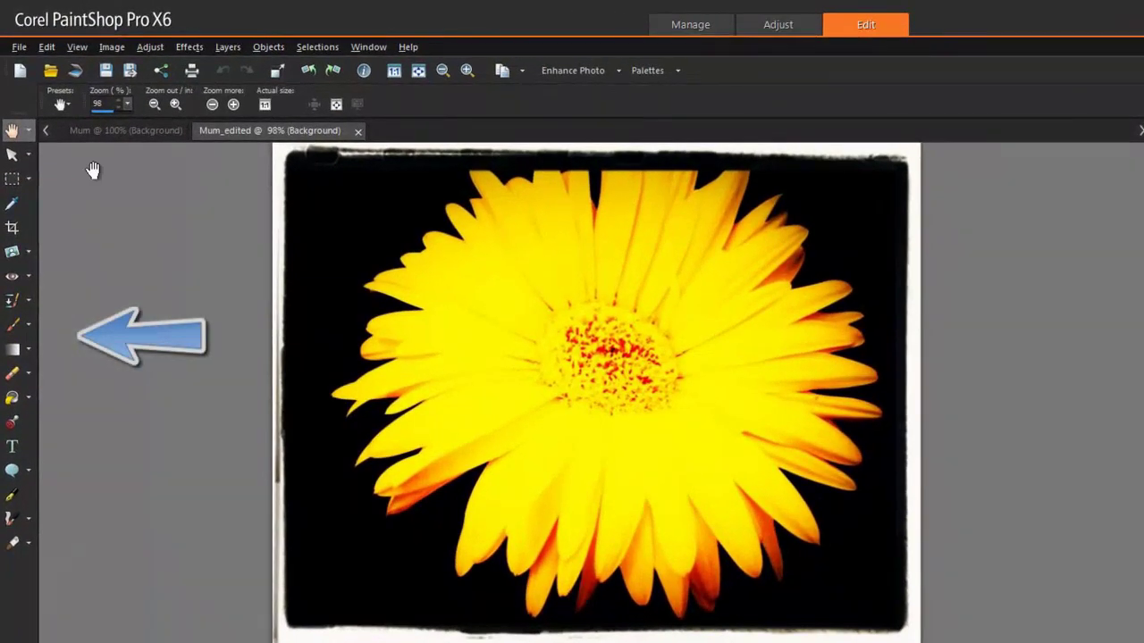
Step: Activate the Flood Fill tool on Mum_edited and open the Effects menu
key(f)
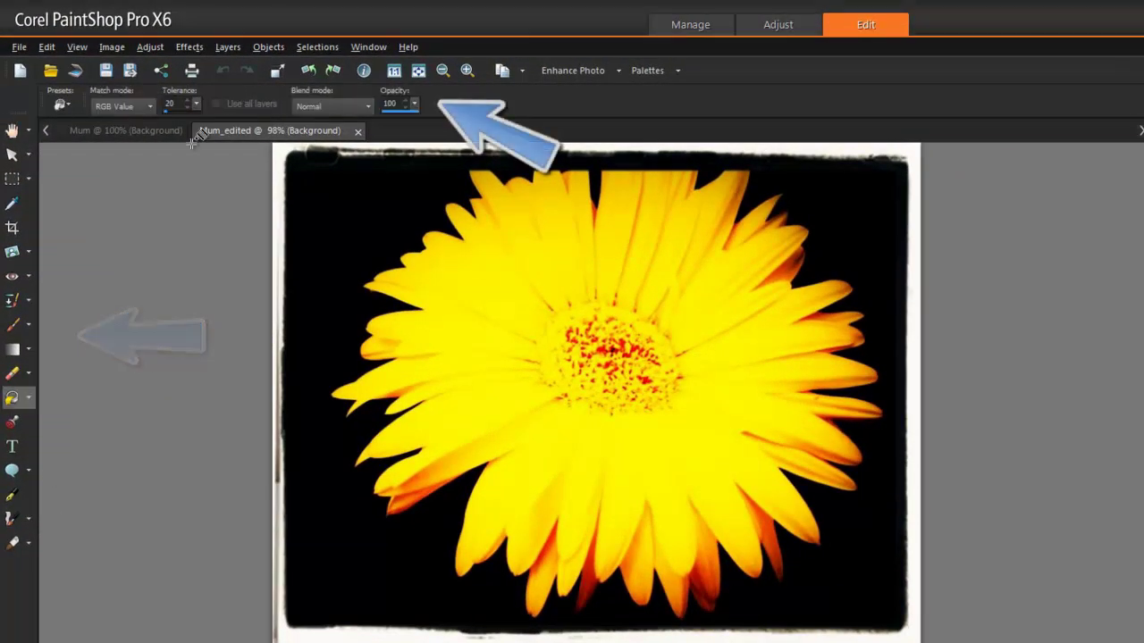
click(189, 46)
Step: Look through the remaining menus, then close them
mouse_move(268, 48)
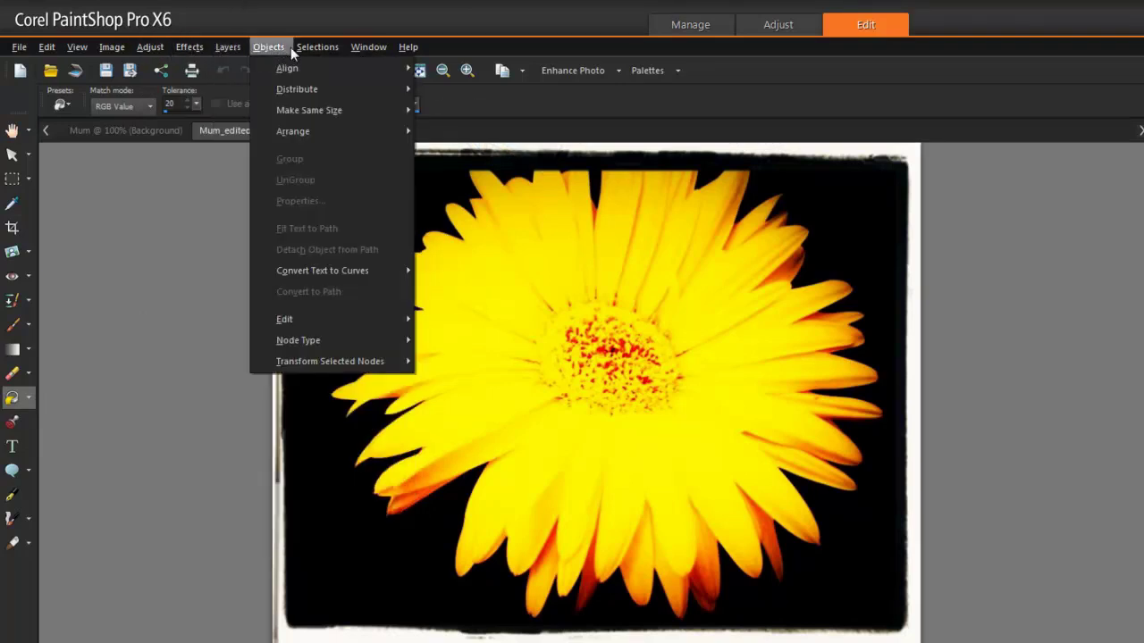
mouse_move(363, 49)
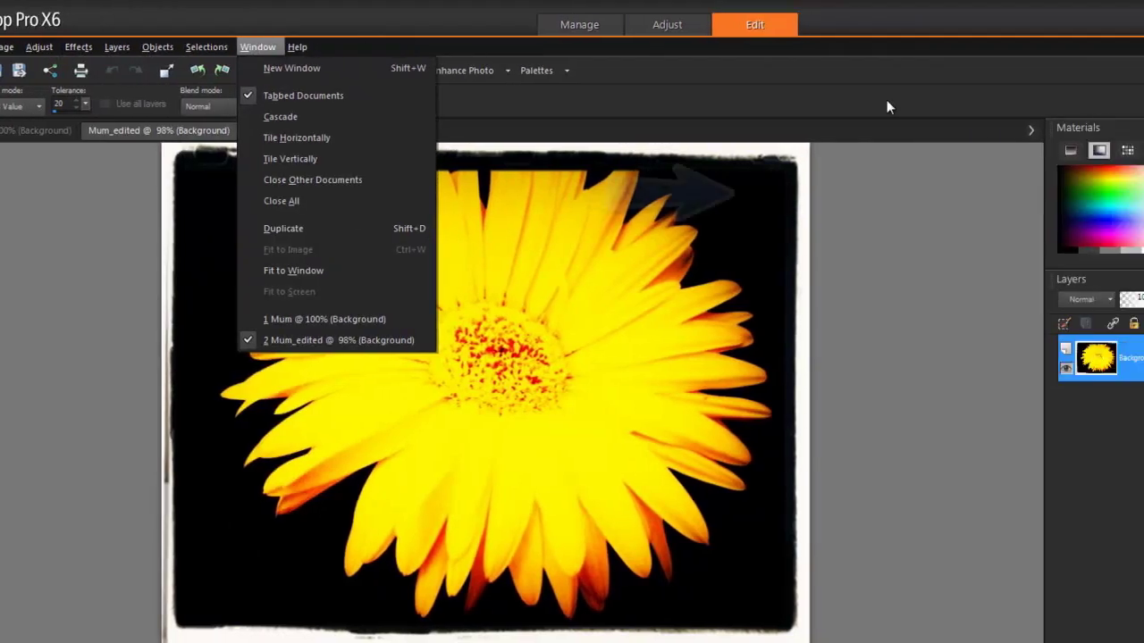
click(992, 105)
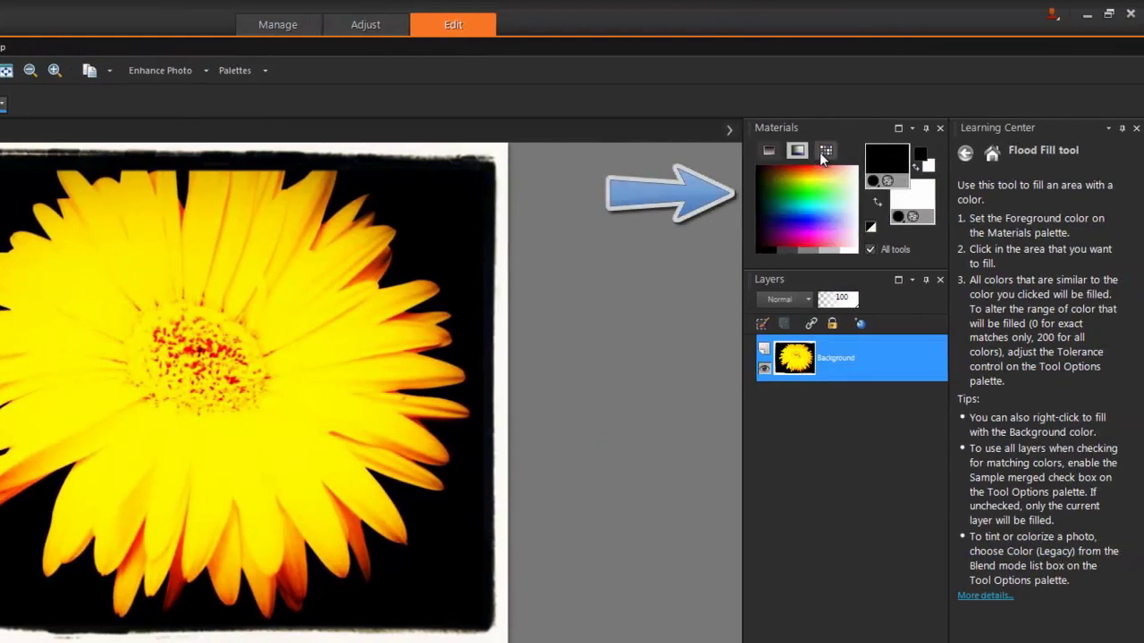
Step: Switch the Materials palette to the Frame picker and keep the layer blend mode Normal
click(820, 151)
click(773, 154)
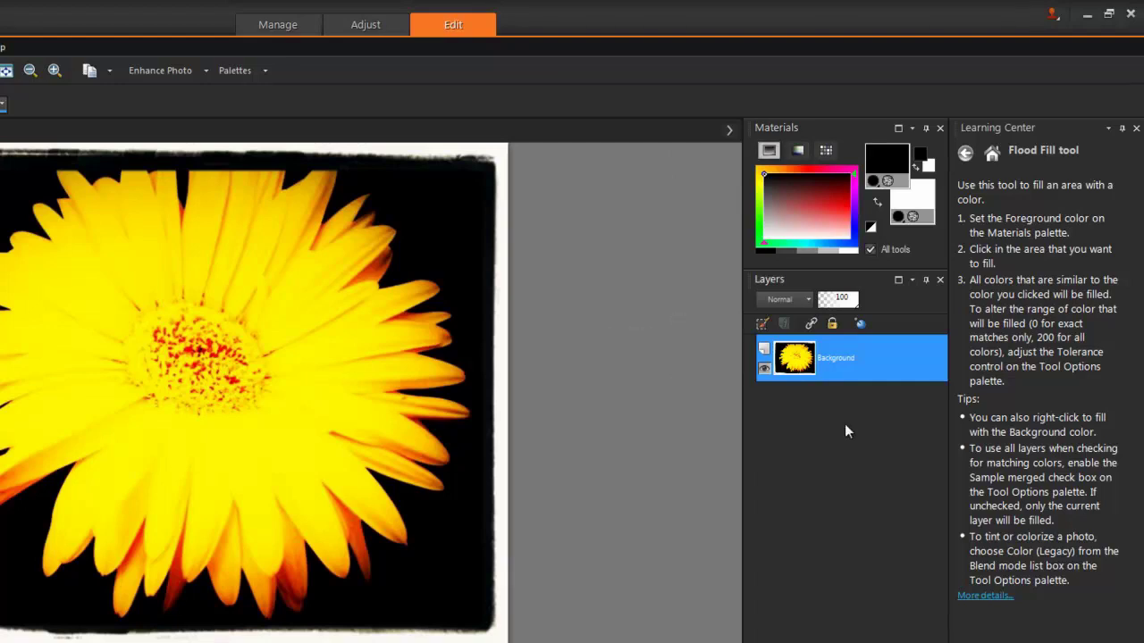
click(808, 303)
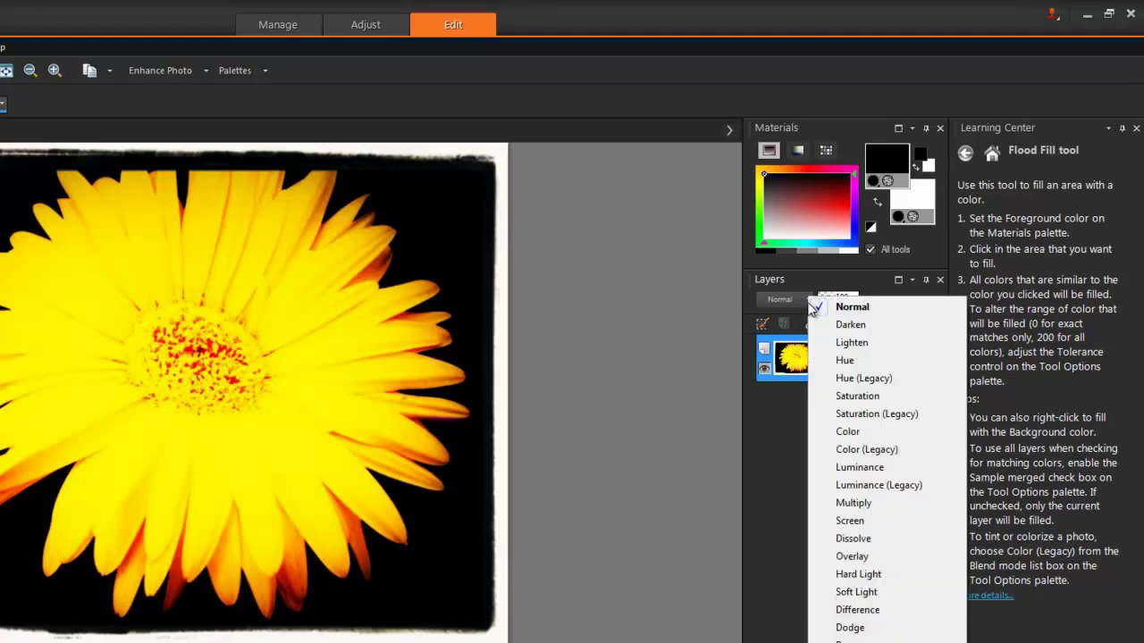
click(788, 426)
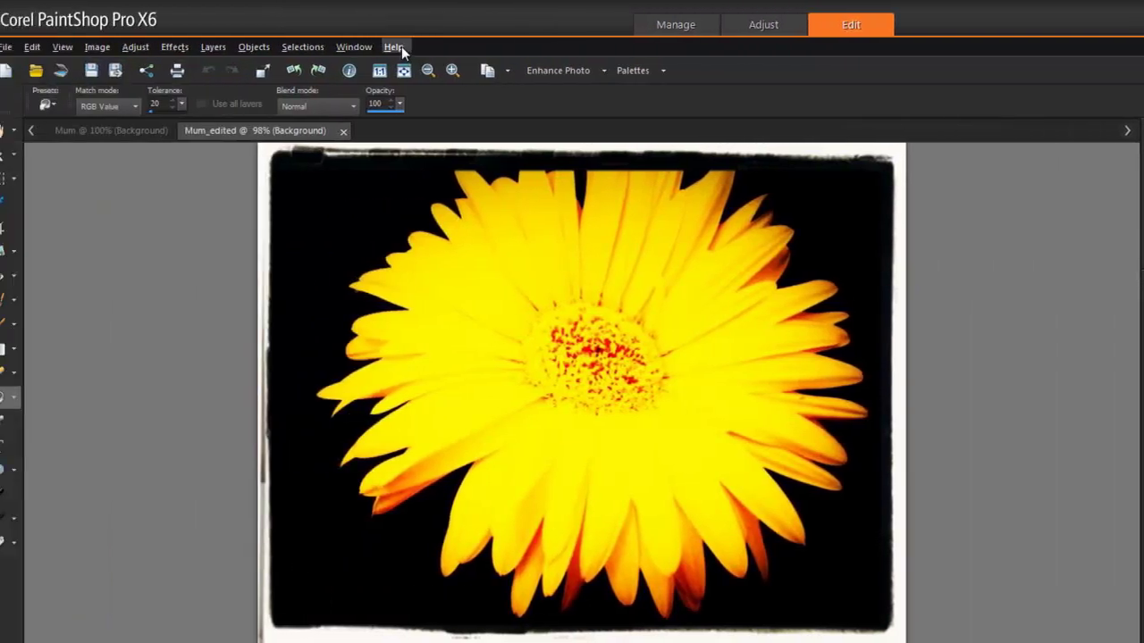
Step: Look at the help options, then start a crop on the flower photo and cancel it
click(414, 47)
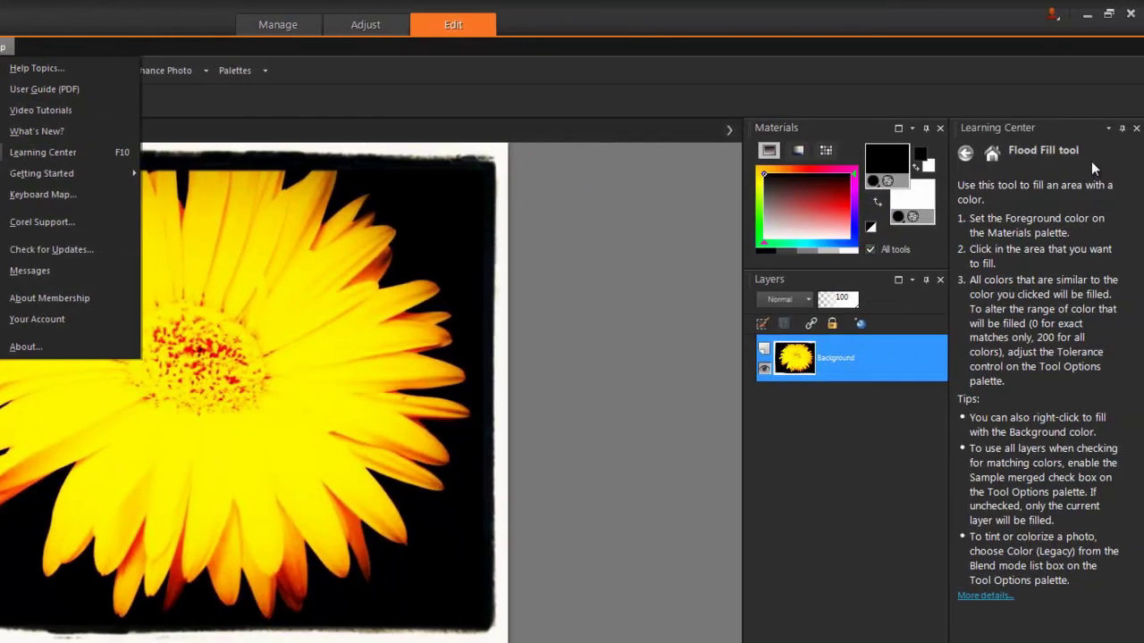
click(1090, 161)
click(991, 154)
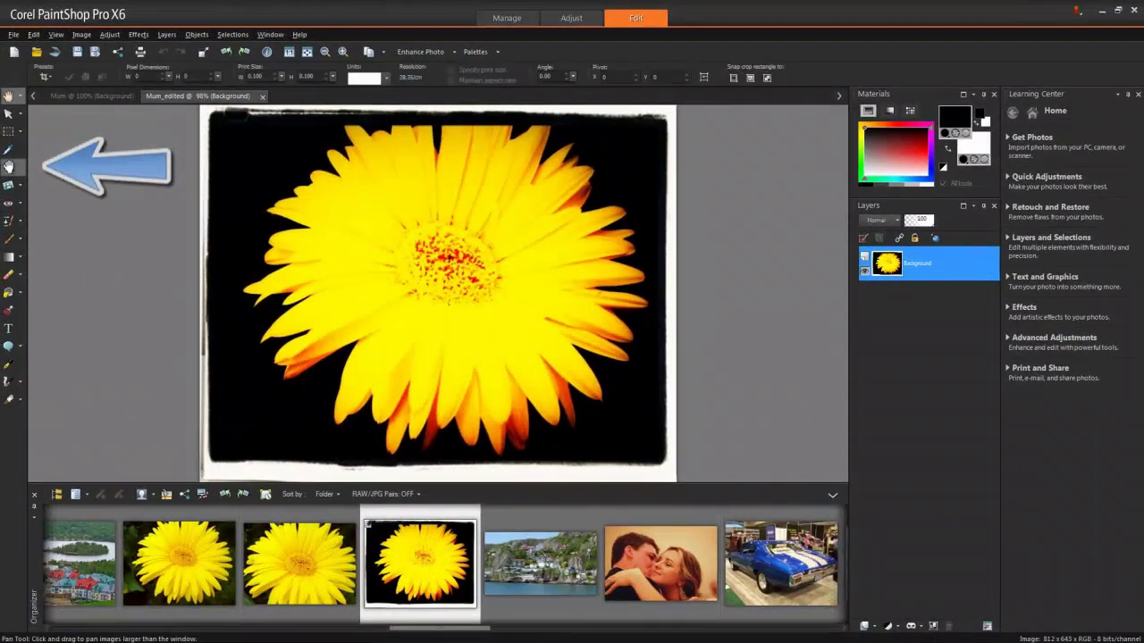
click(8, 166)
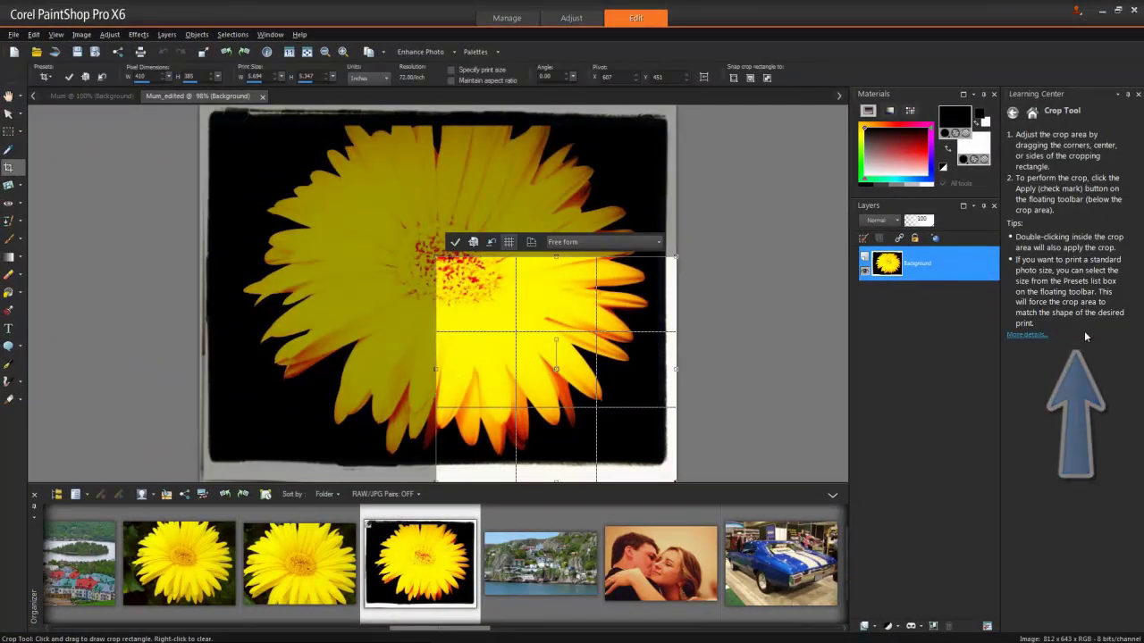
key(a)
Step: Go to Learning Center Text and Graphics > Add Text and open the harbour photo
click(1034, 116)
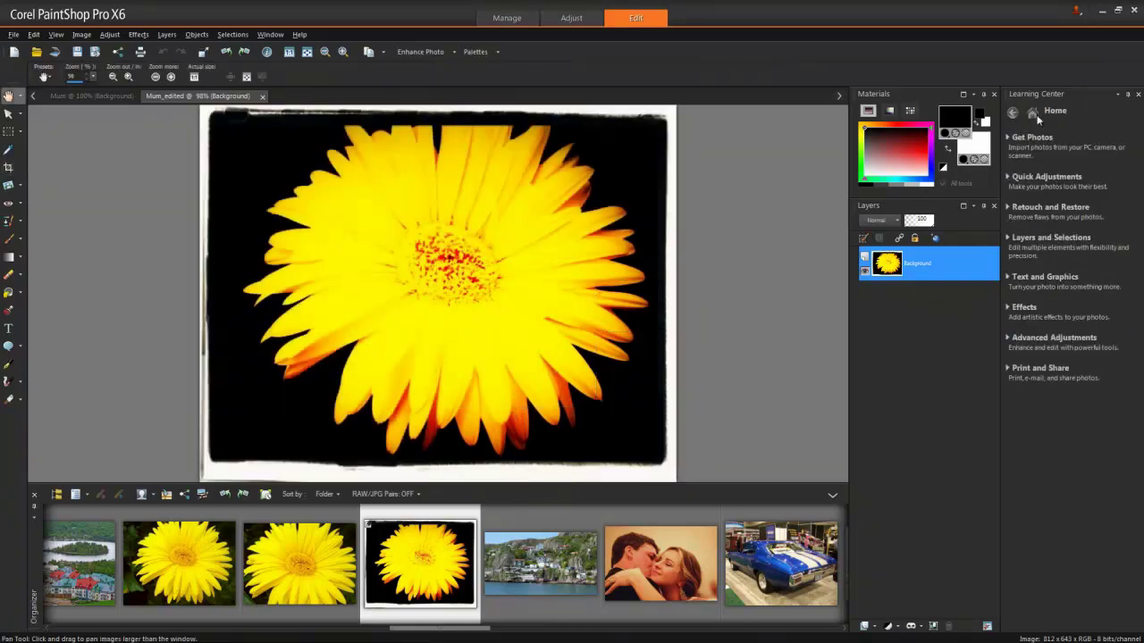
click(1047, 277)
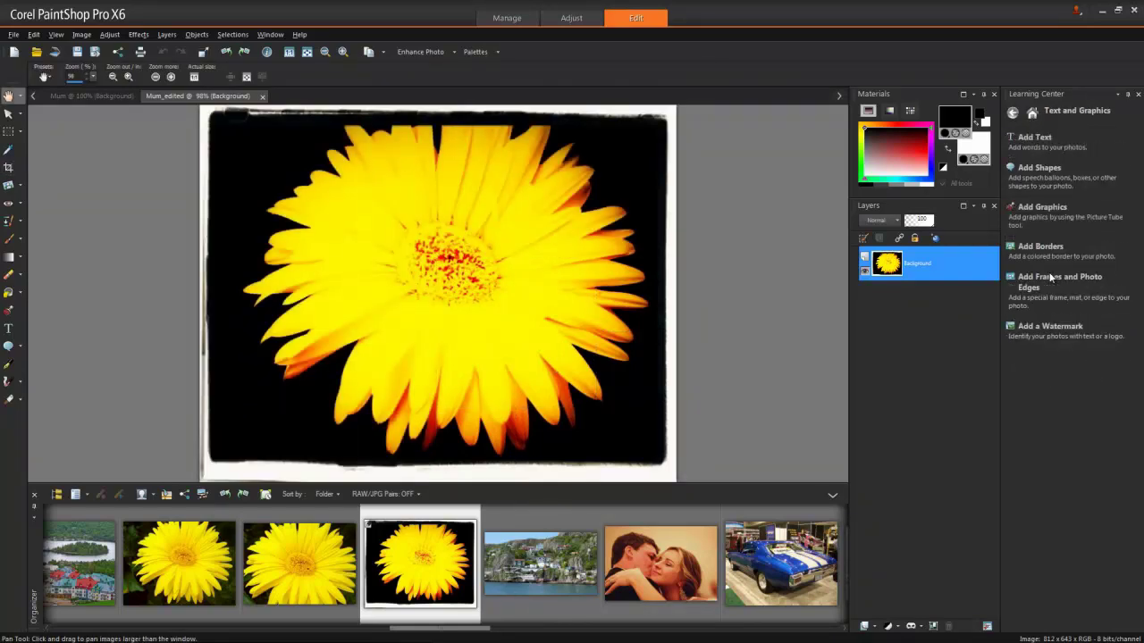
click(1070, 142)
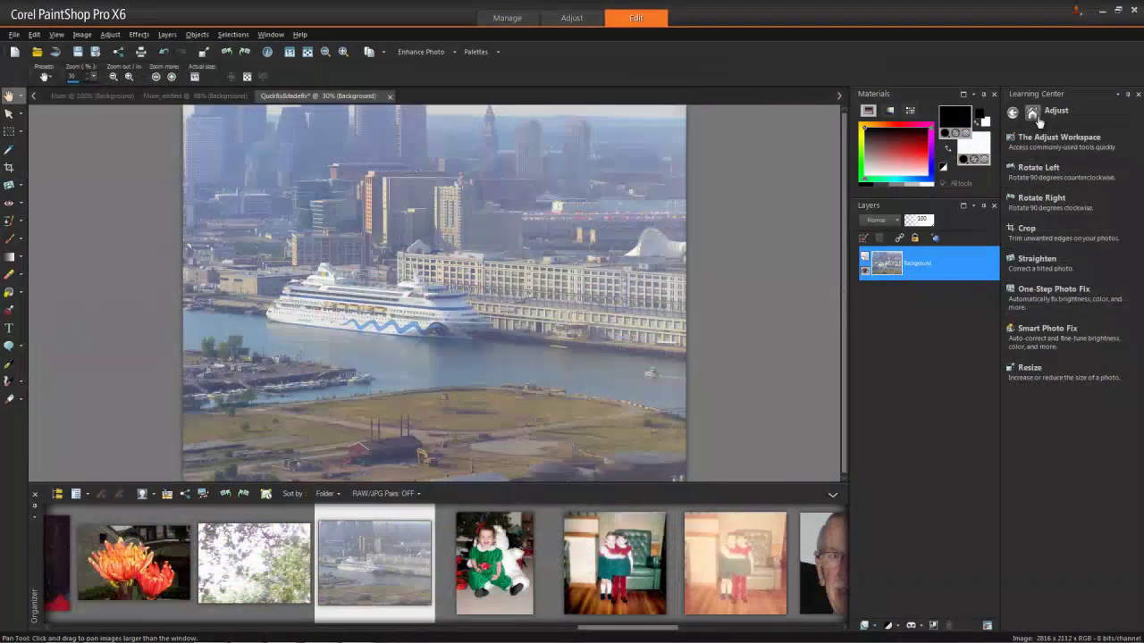
Step: Open Fade Correction for the harbour photo from Learning Center's Retouch and Restore topics
click(1032, 111)
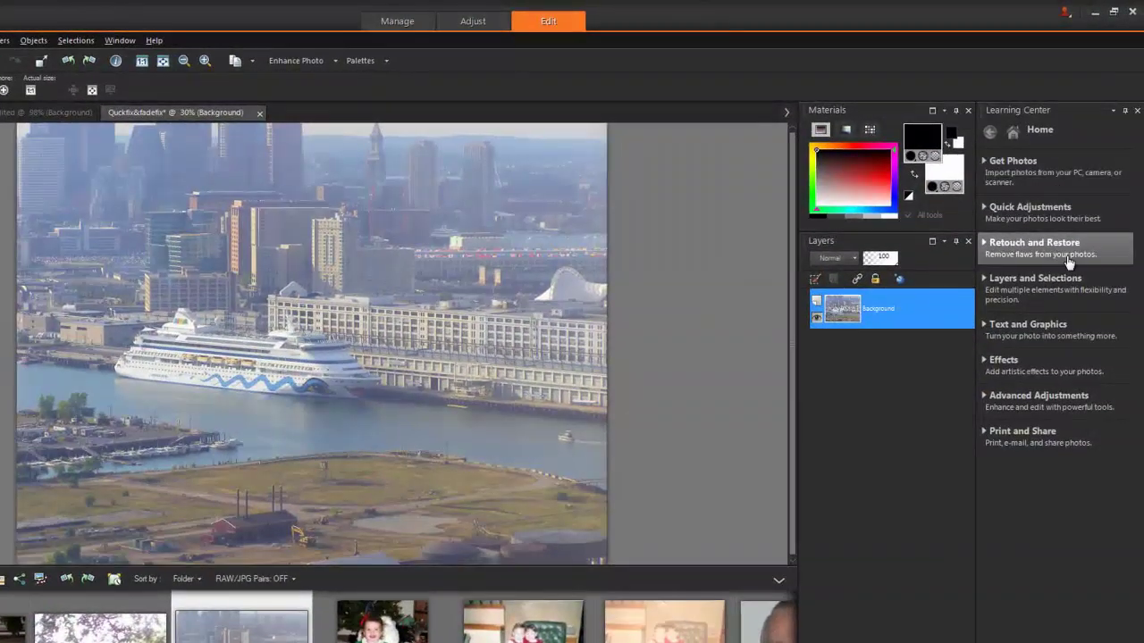
click(1069, 258)
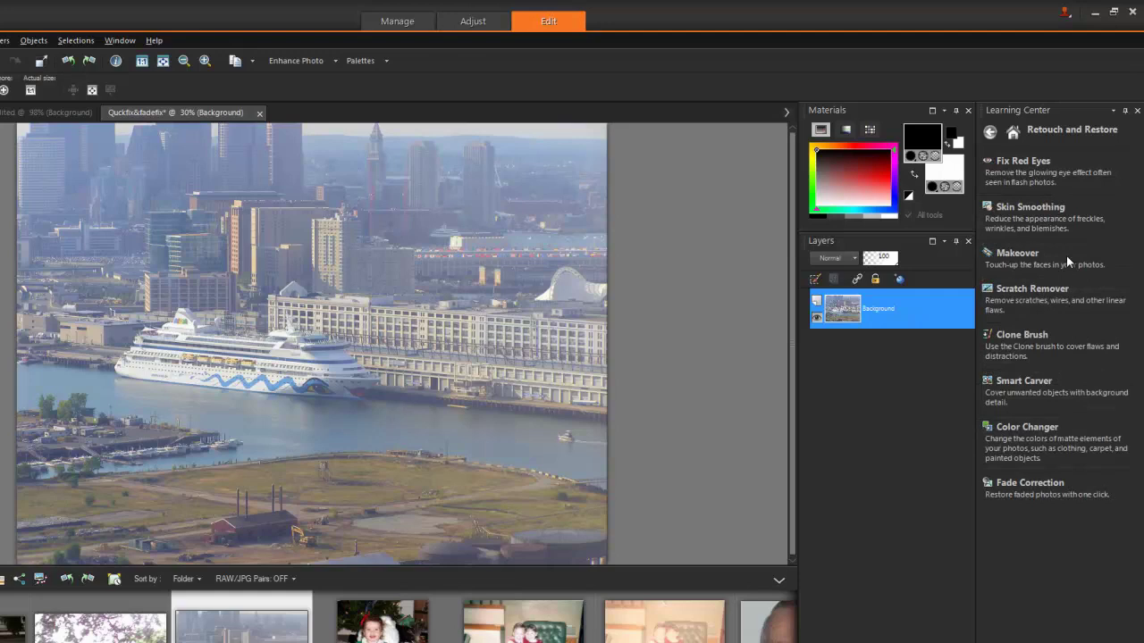
click(1049, 488)
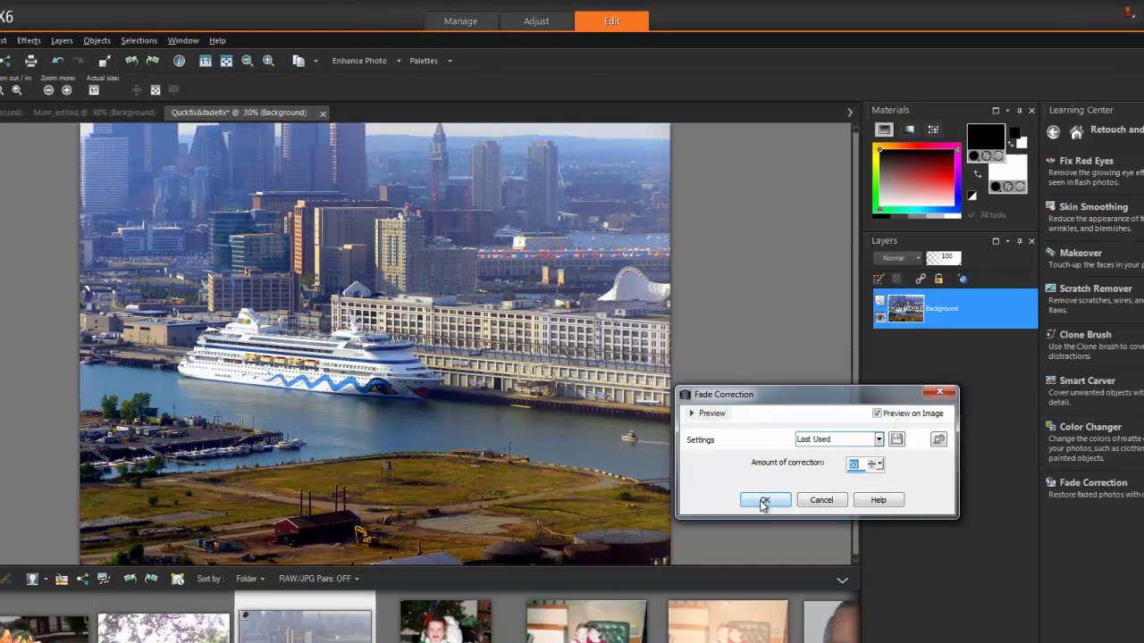
Step: Accept the fade correction, then lower the Blue Curves channel to input 138, output 97
click(702, 499)
click(129, 40)
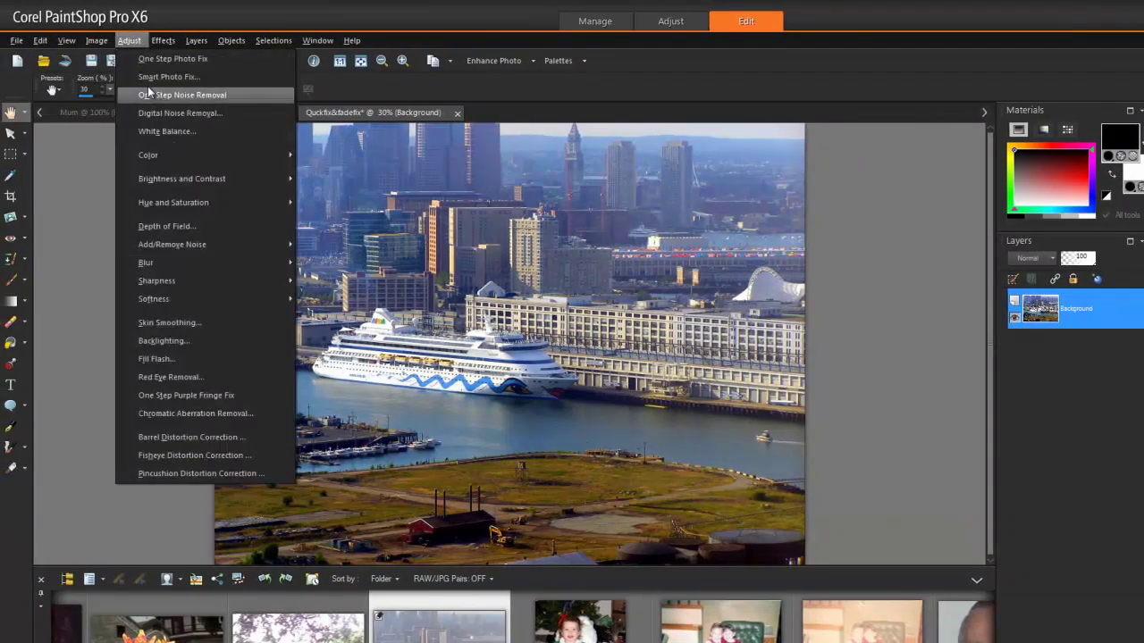
mouse_move(234, 178)
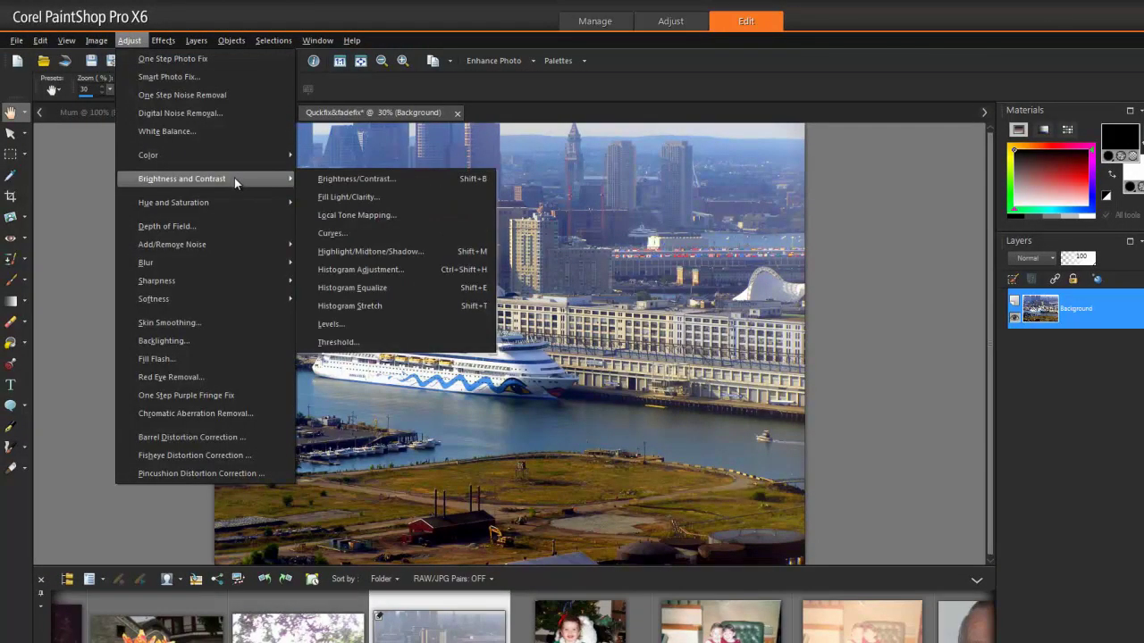
click(346, 237)
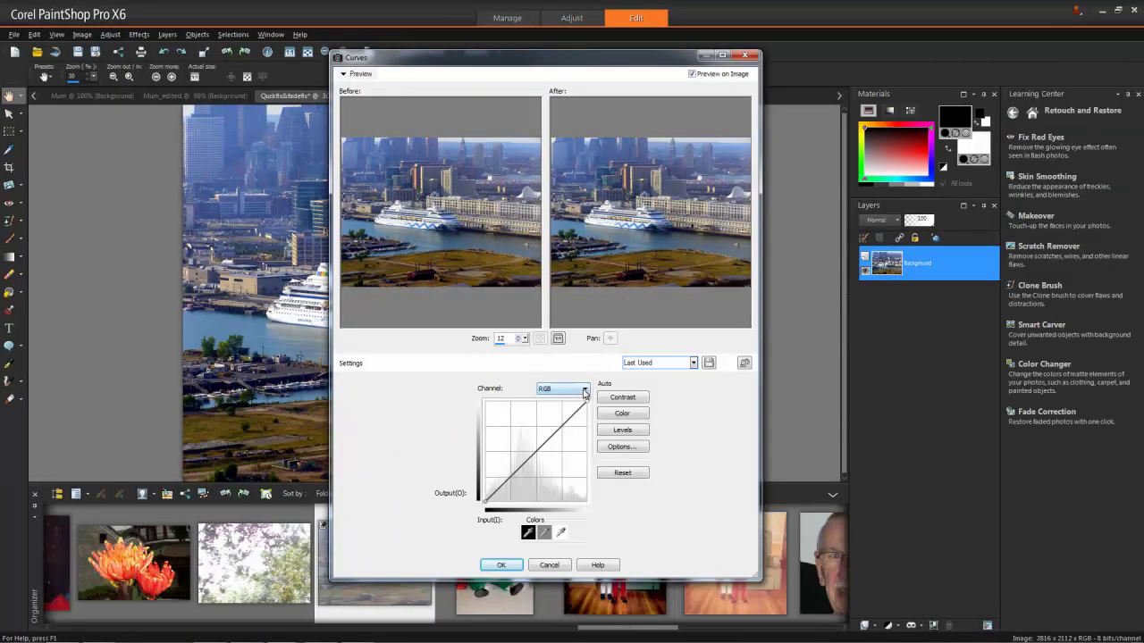
click(584, 392)
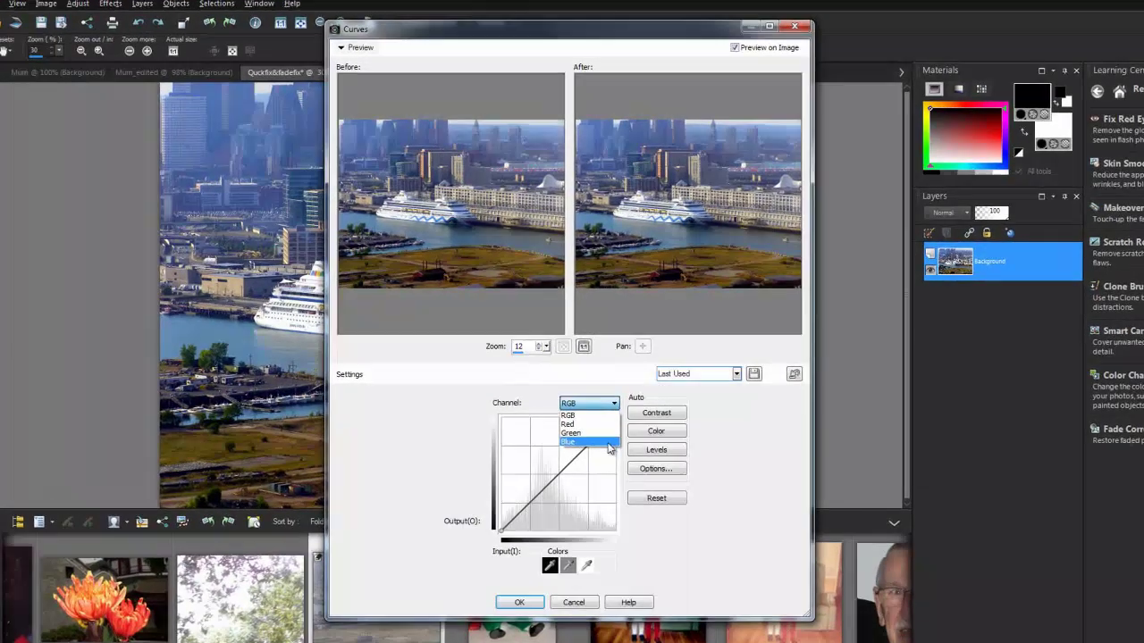
click(561, 413)
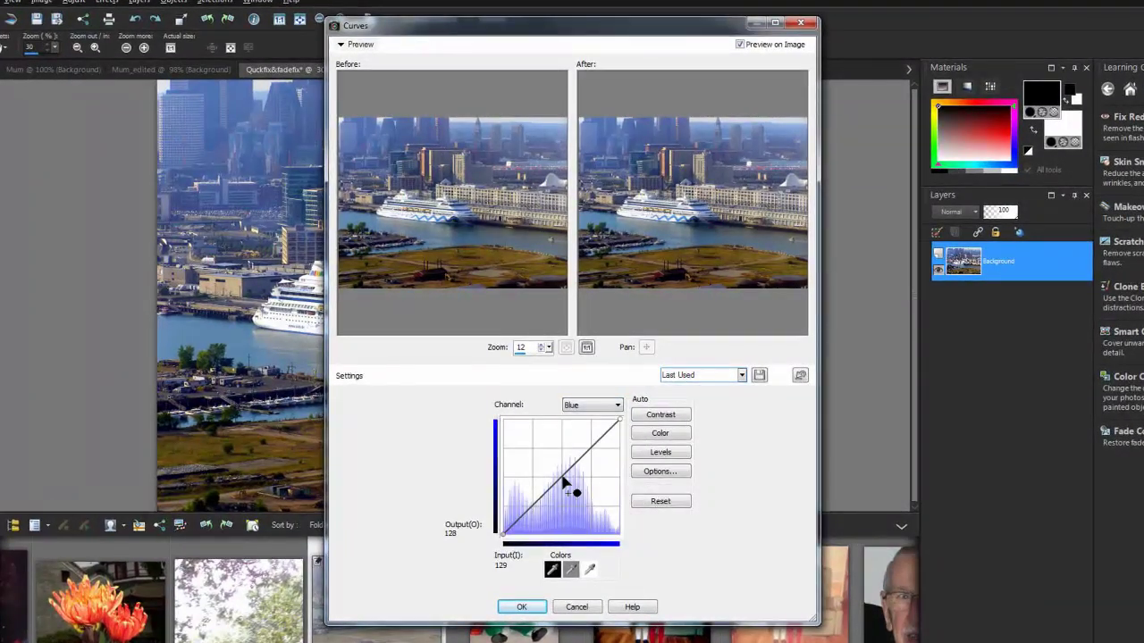
drag(569, 486, 567, 494)
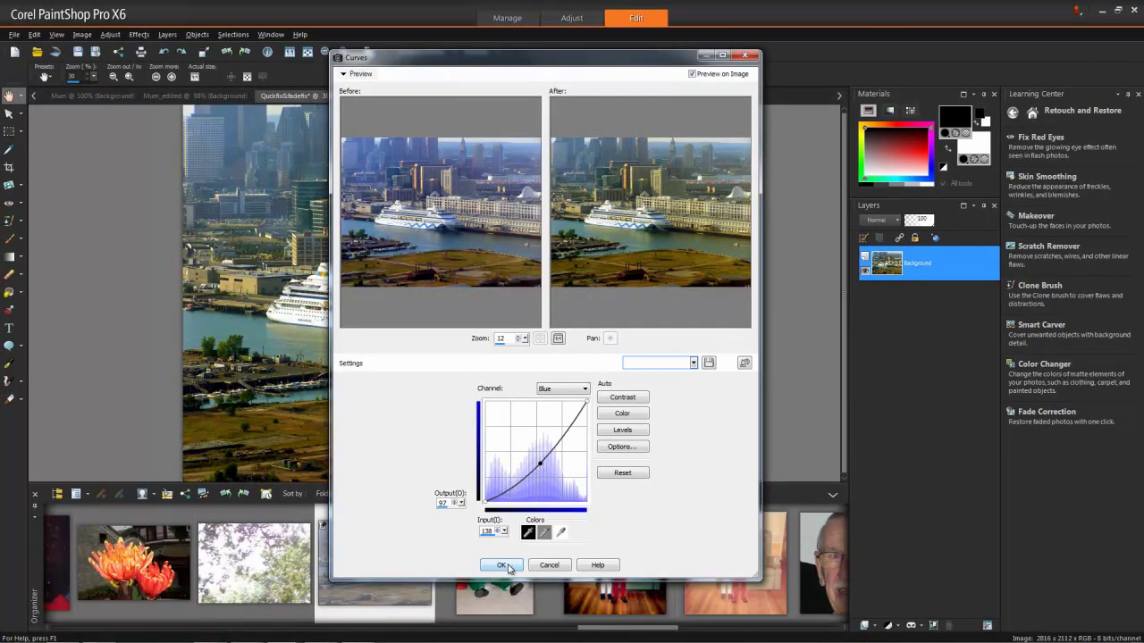
click(503, 566)
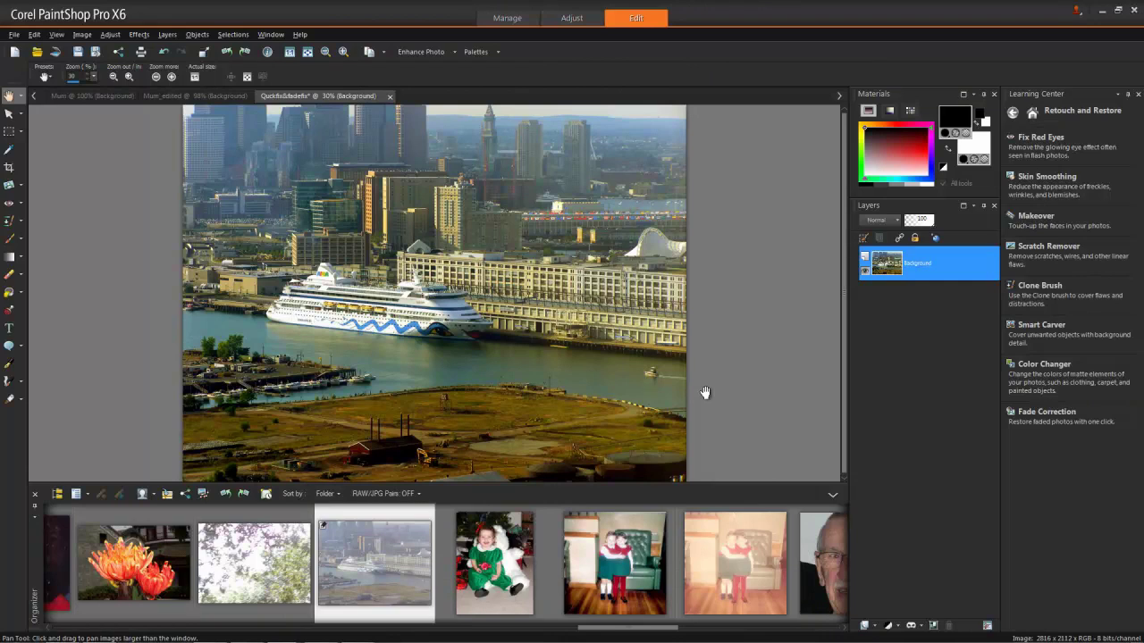
Step: Add a white frame style around the harbour photo via Learning Center's Add Frames and Photo Edges
click(1034, 112)
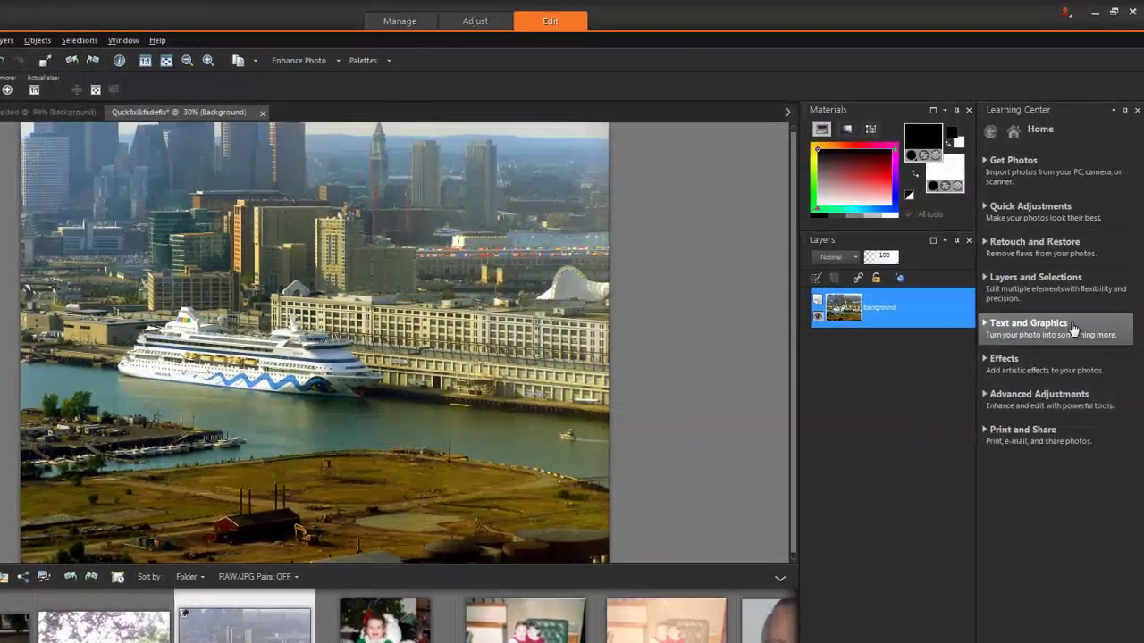
click(1072, 307)
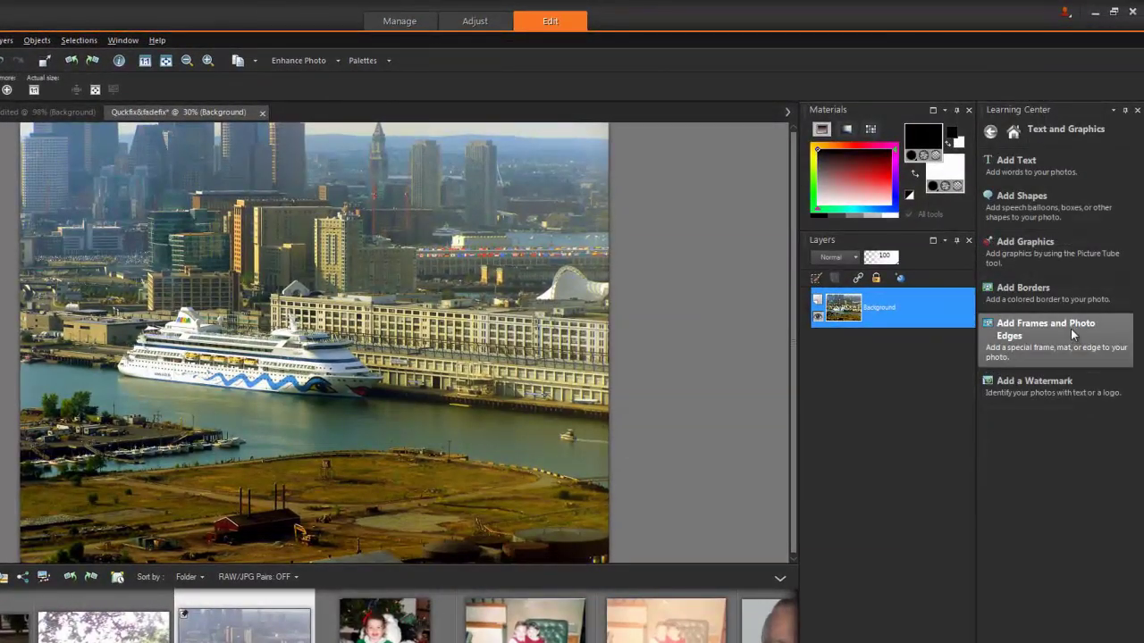
click(1073, 332)
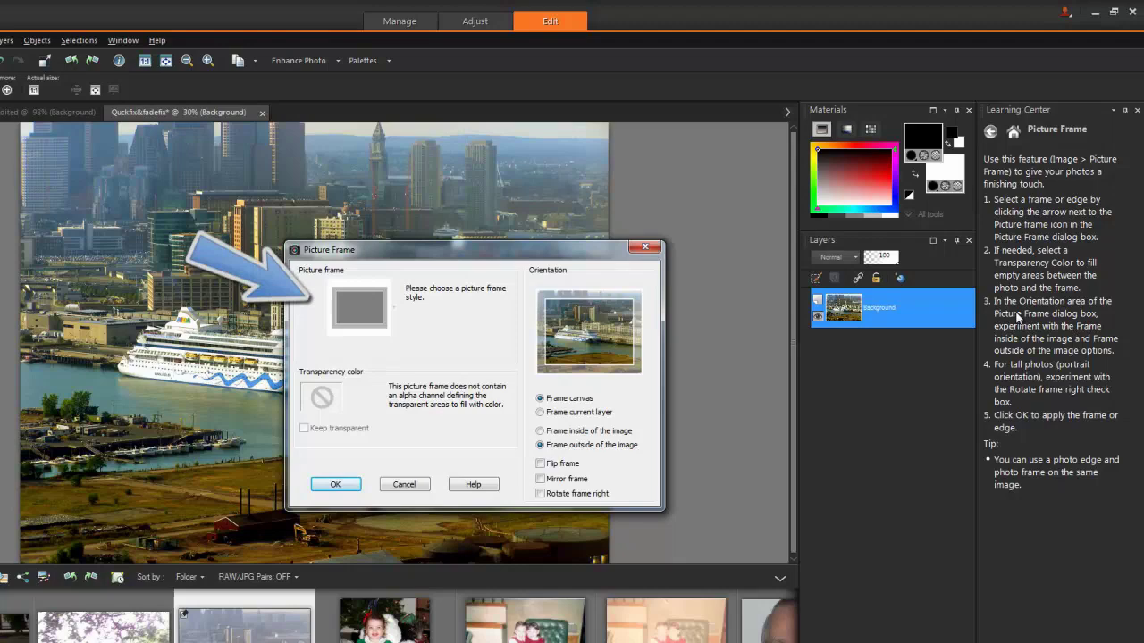
click(358, 308)
click(354, 467)
click(335, 483)
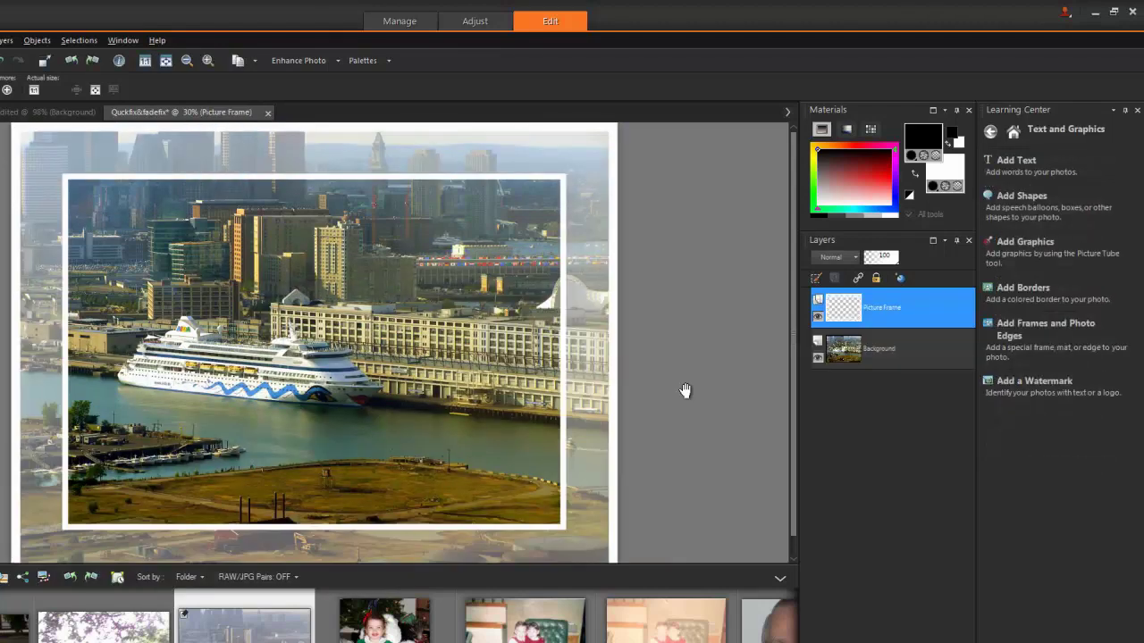
Step: Open the program's Help Topics window, then close it again
click(157, 40)
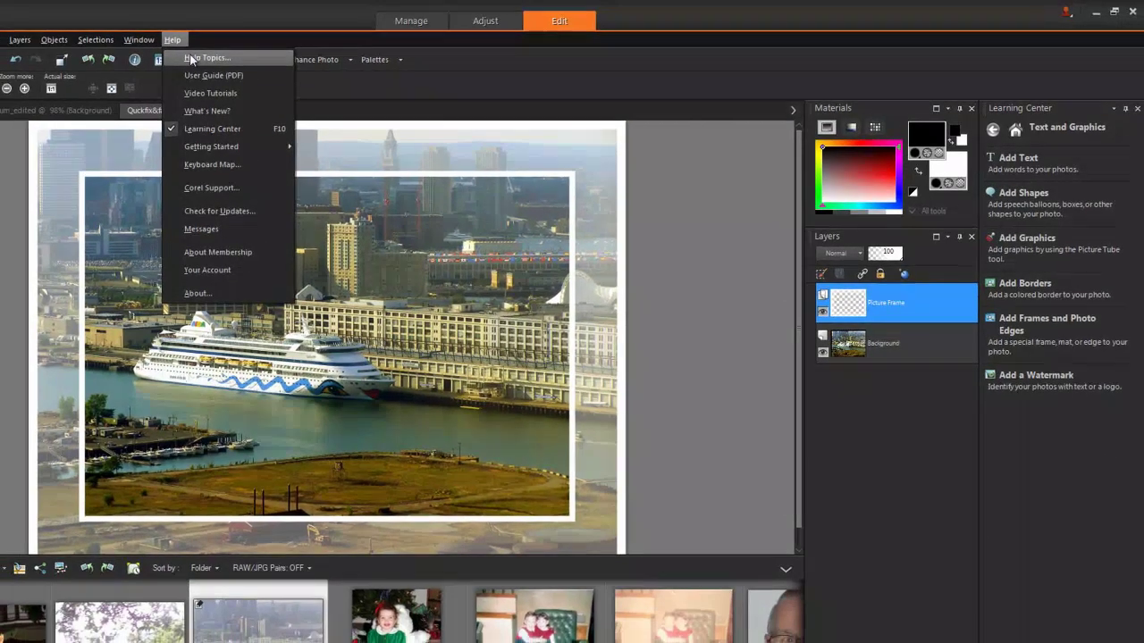
click(176, 59)
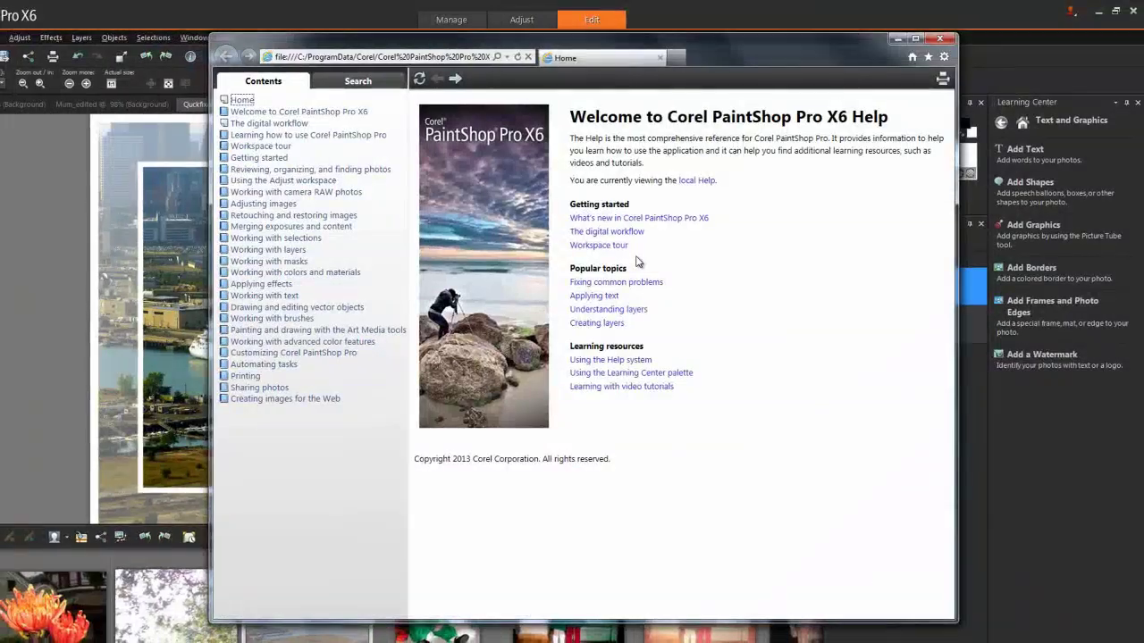
click(939, 39)
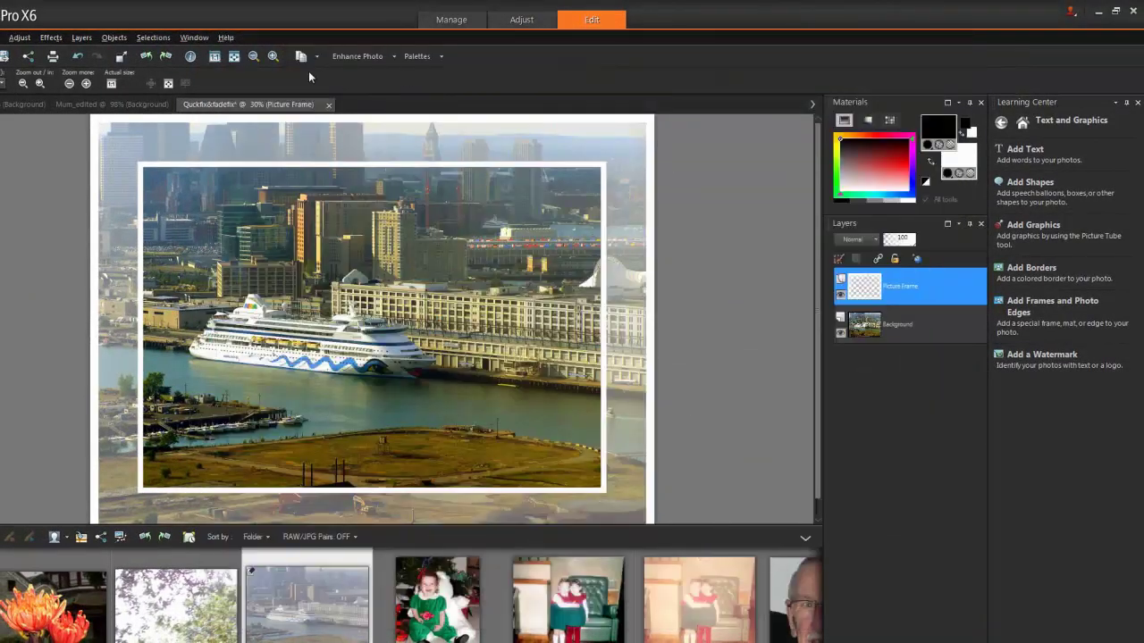
Step: Show the Discovery Center's Video Tutorials course list and expand the Photo Restoration tutorials
click(237, 40)
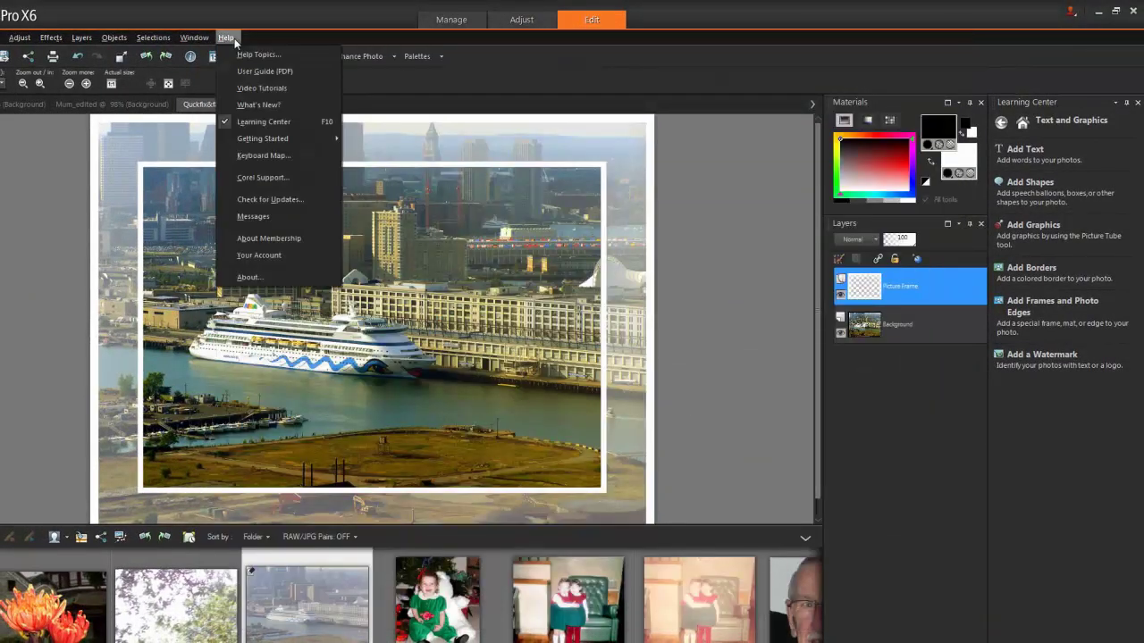
click(263, 92)
mouse_move(442, 131)
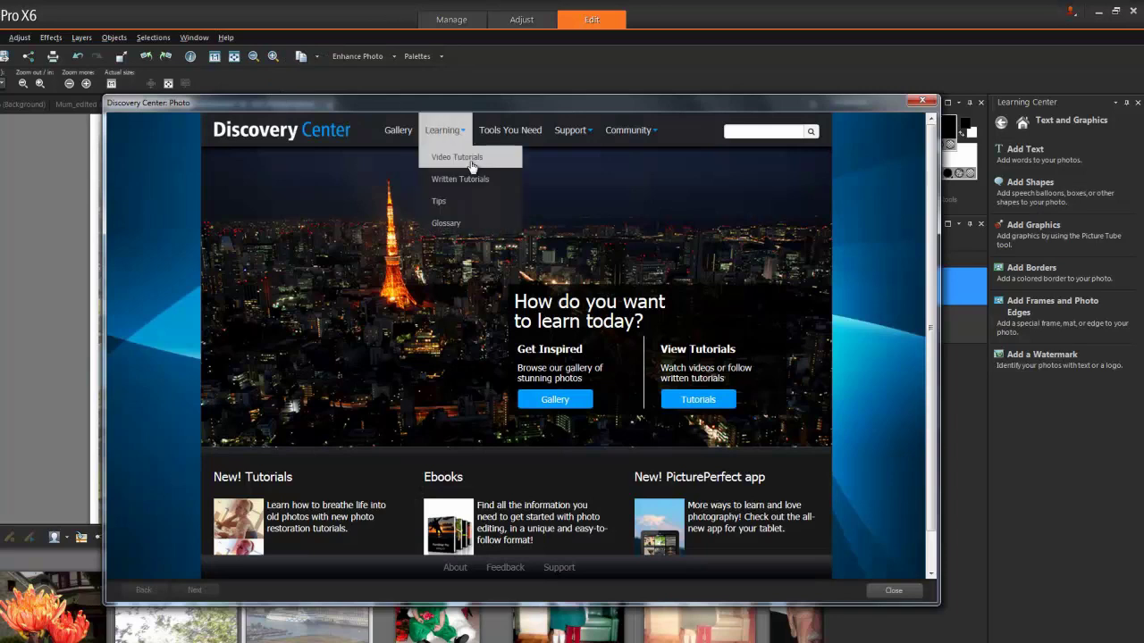
click(471, 164)
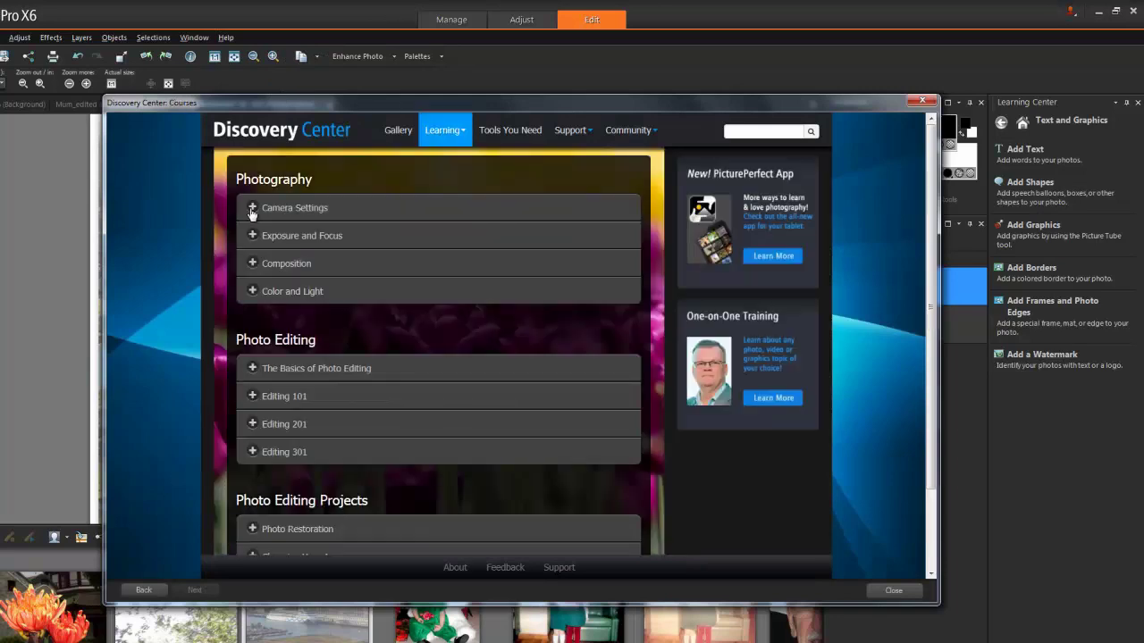
click(297, 529)
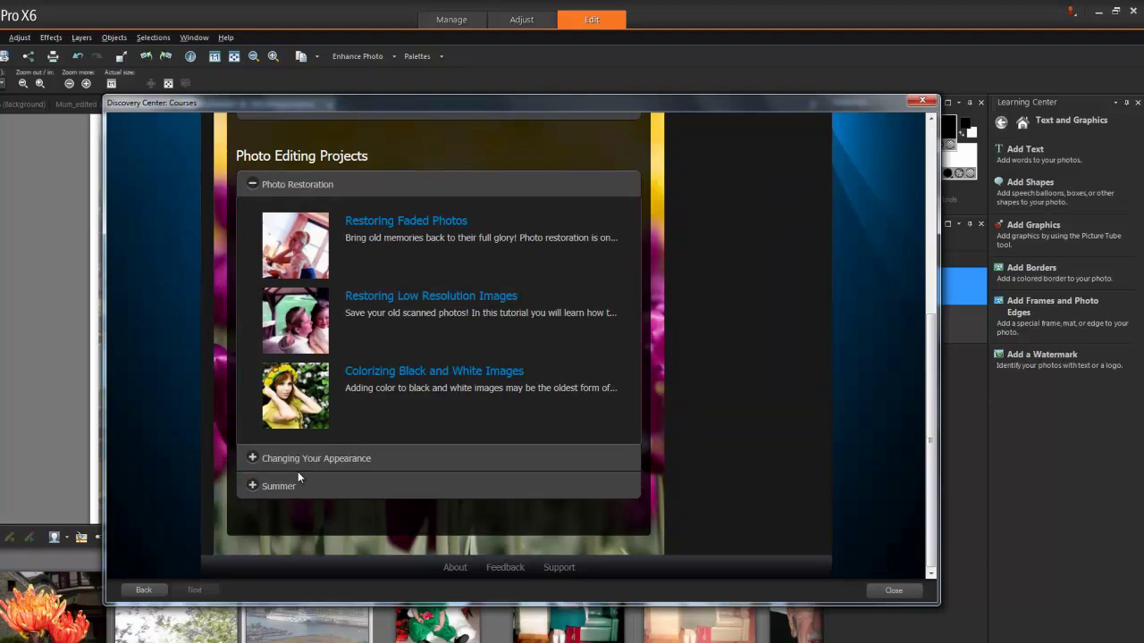